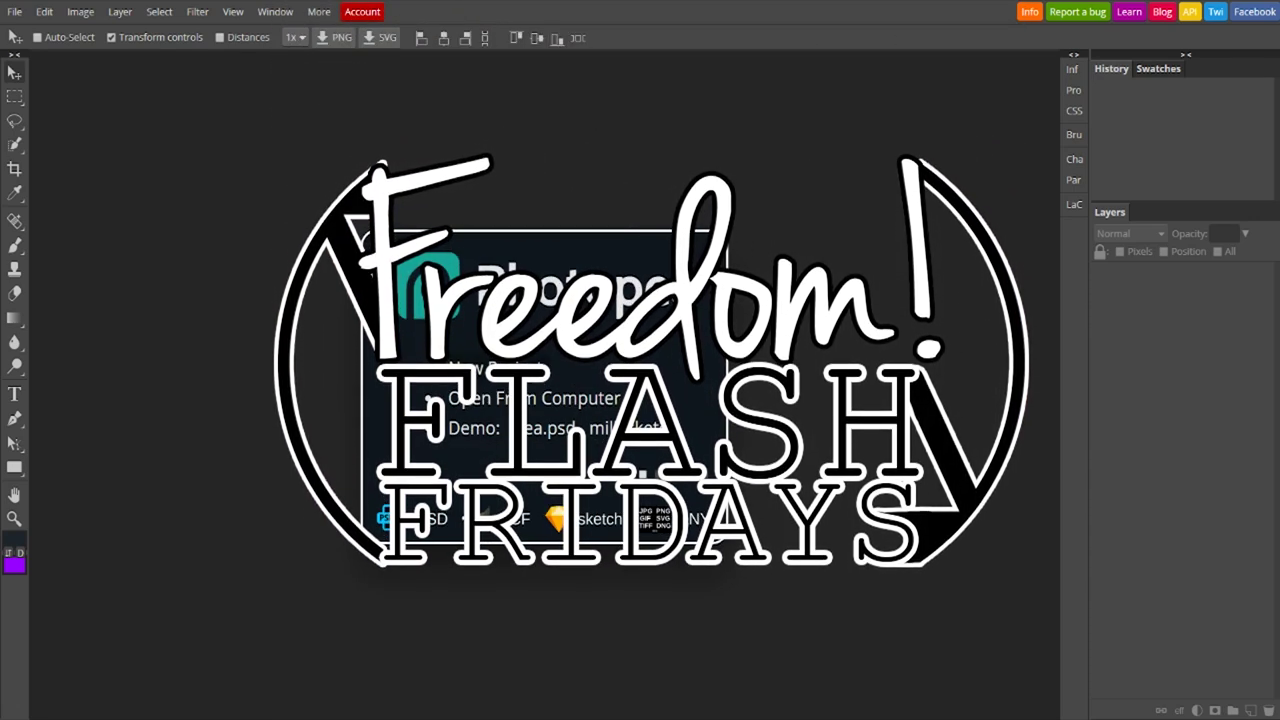
Create a new HD 1280×720 transparent canvas at 200 DPI
left_click(490, 368)
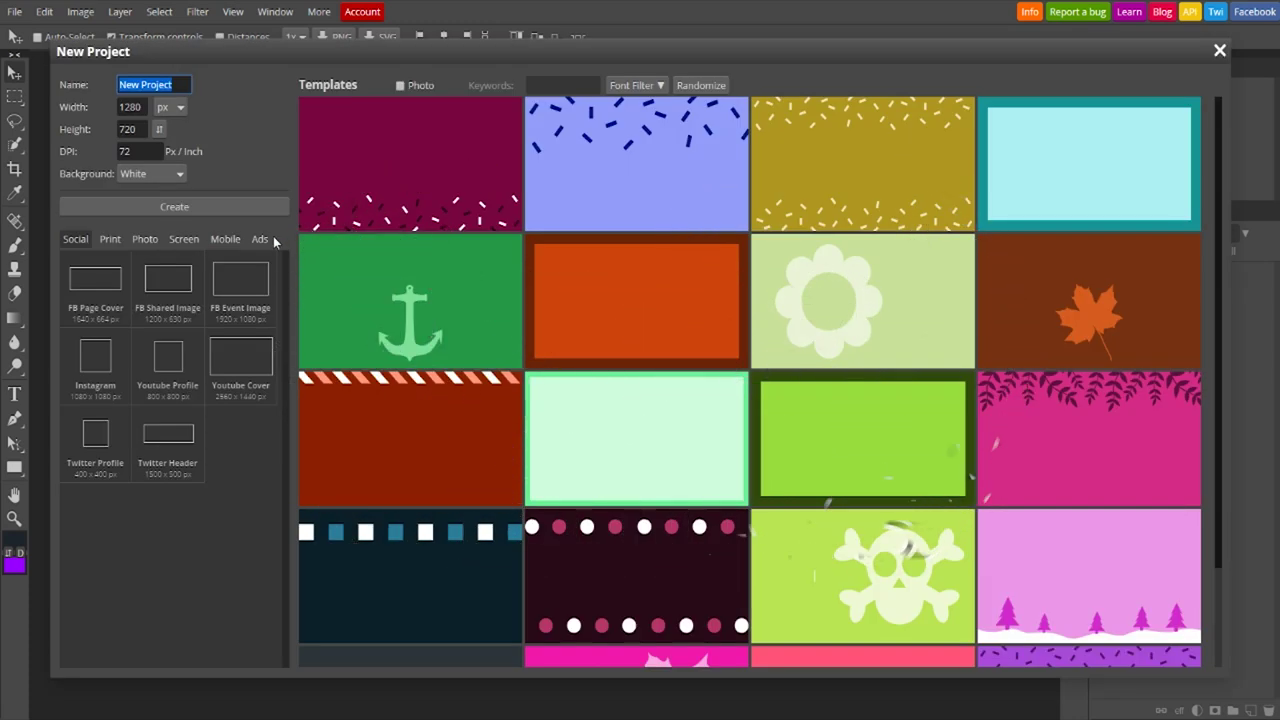
left_click(186, 241)
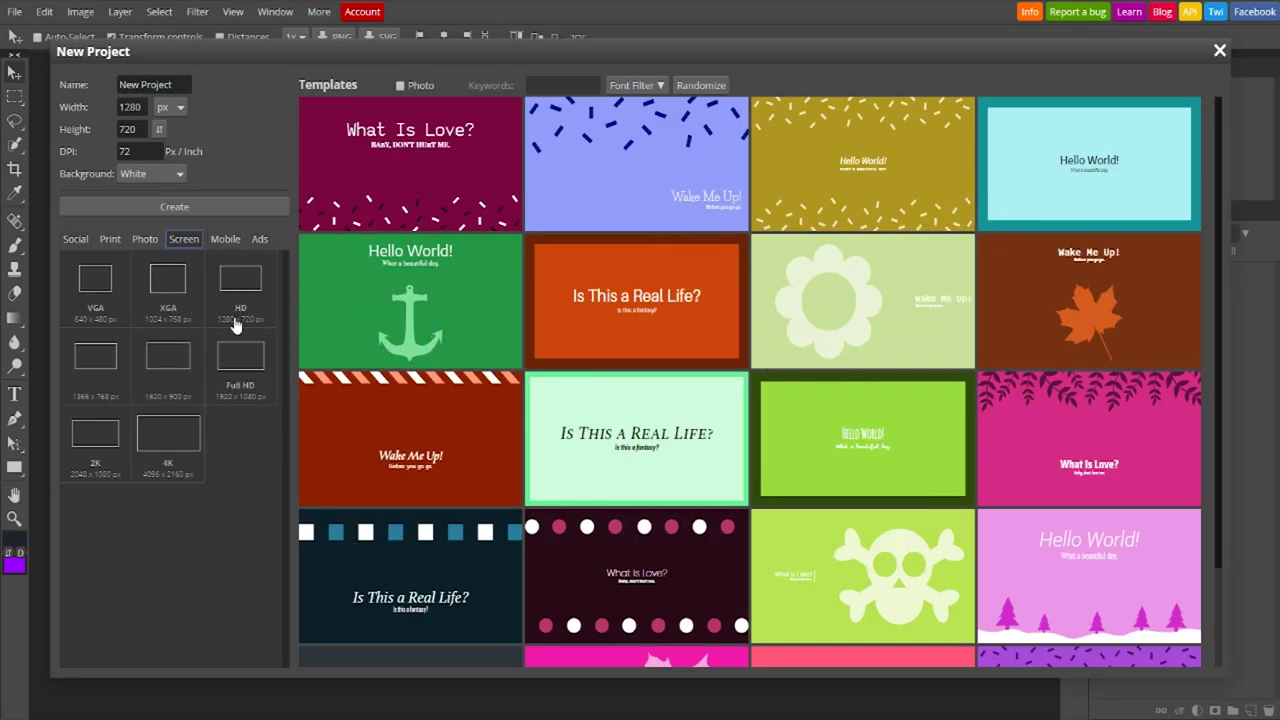
left_click(243, 288)
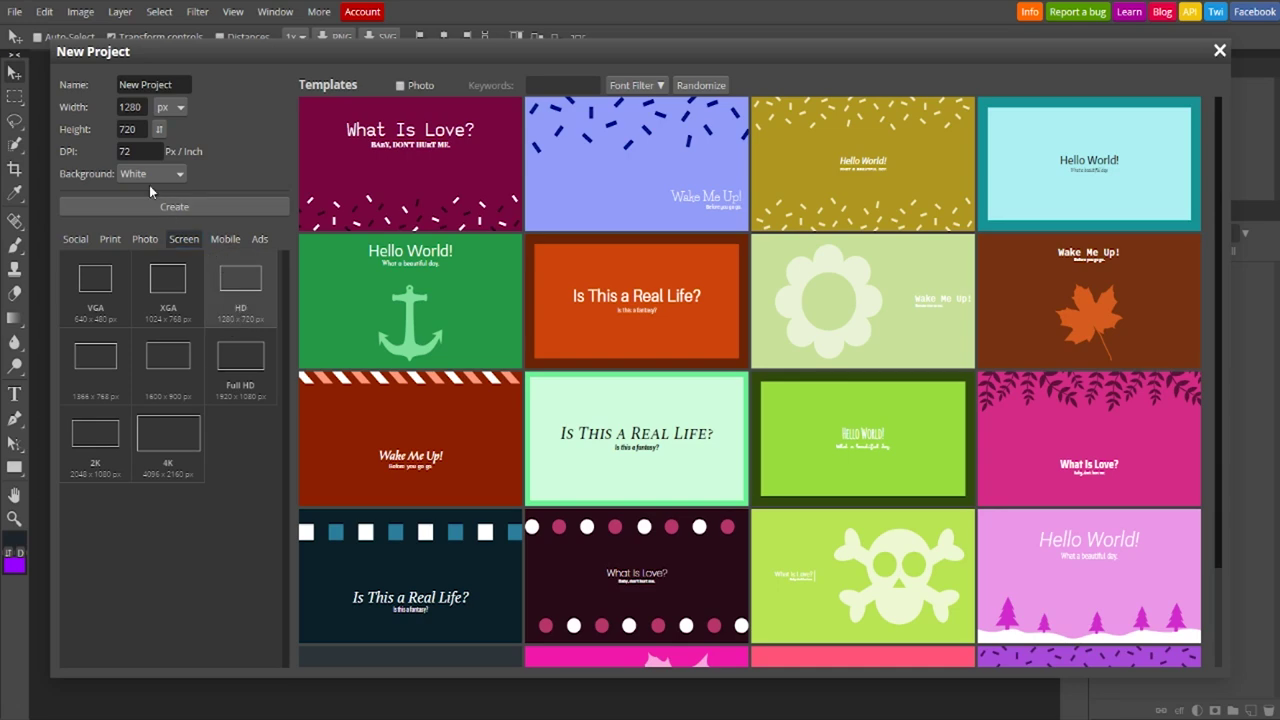
double_click(118, 152)
type("200")
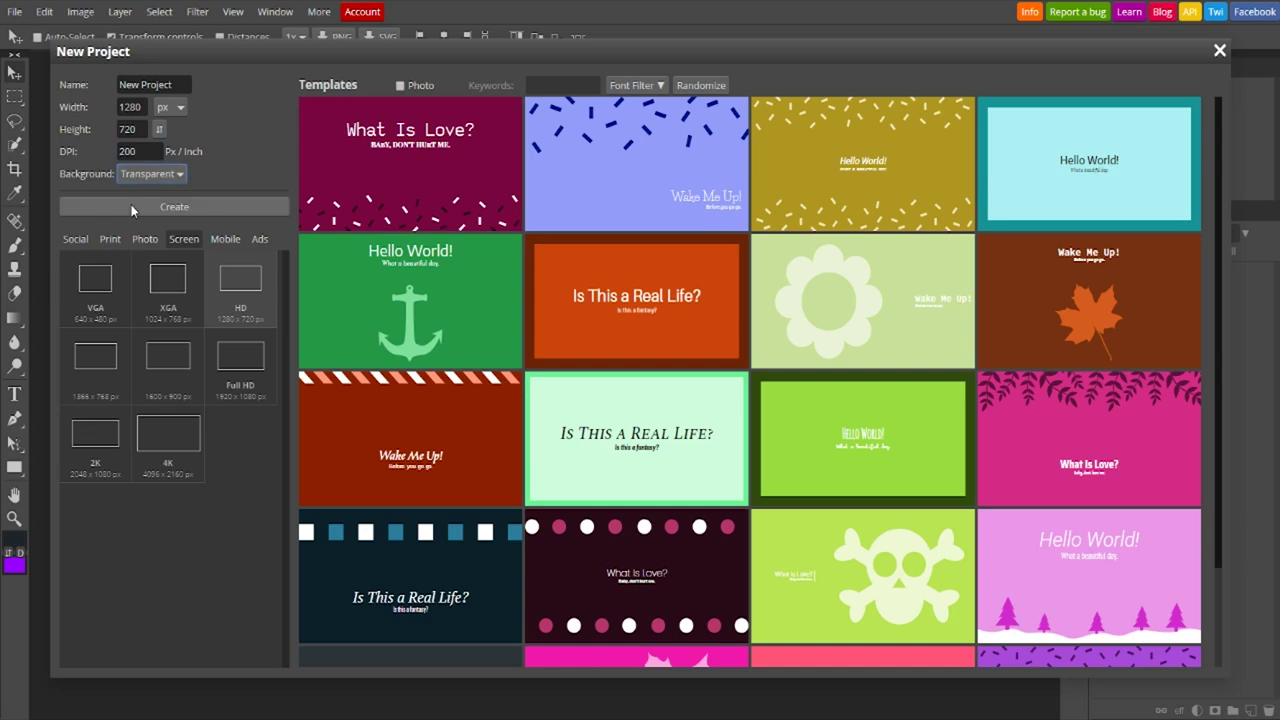
left_click(156, 210)
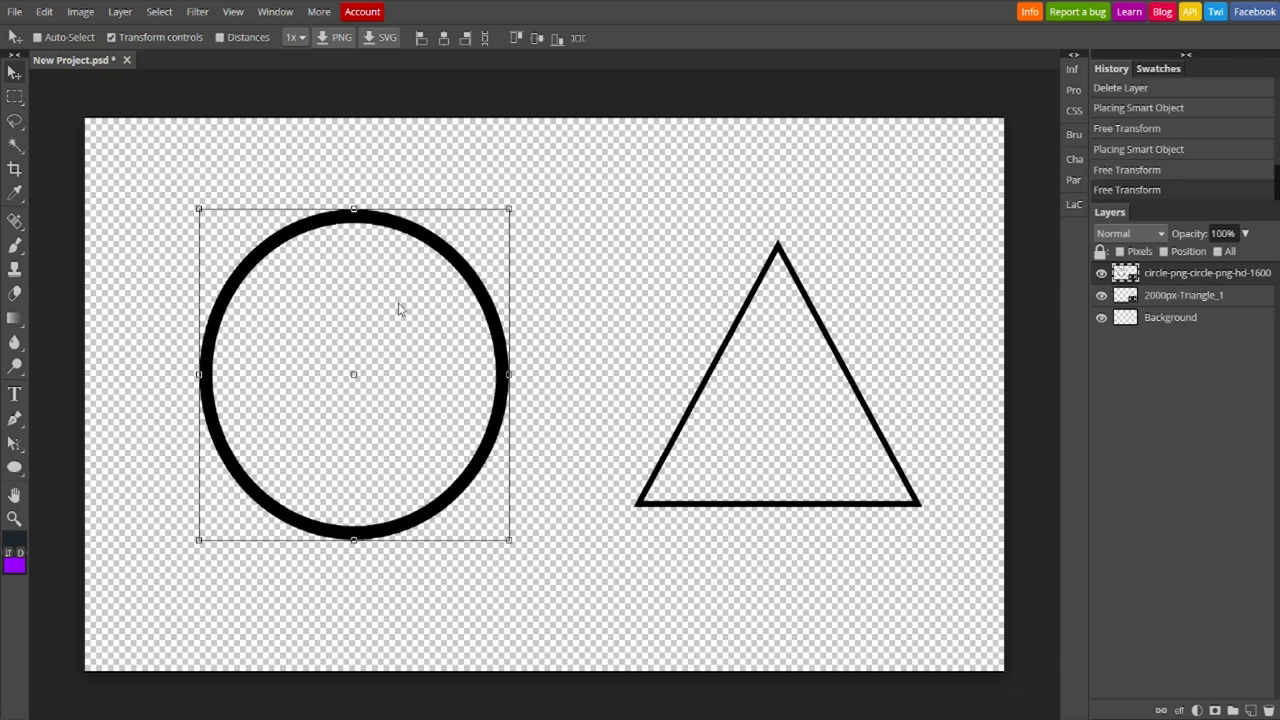
Hide the triangle, enlarge the circle and centre it on the canvas, then show the triangle again
left_click_drag(379, 326, 410, 382)
left_click(1101, 295)
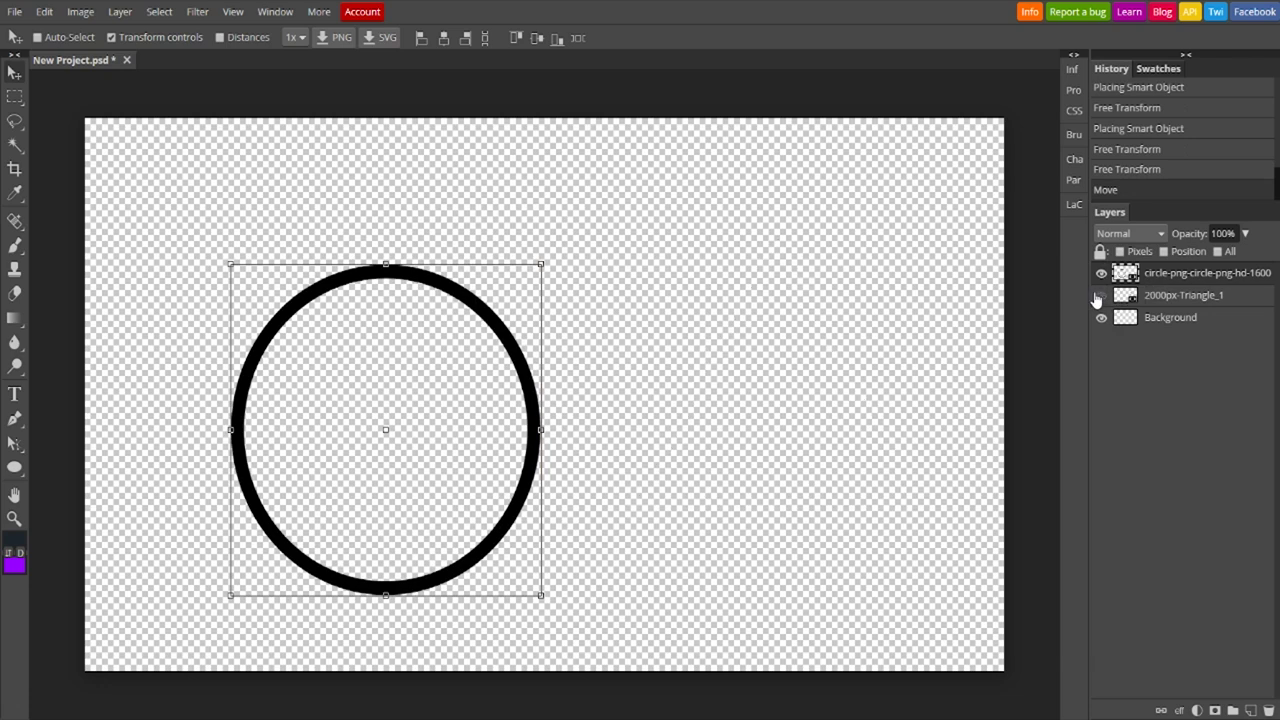
left_click_drag(541, 263, 800, 120)
left_click_drag(680, 230, 719, 272)
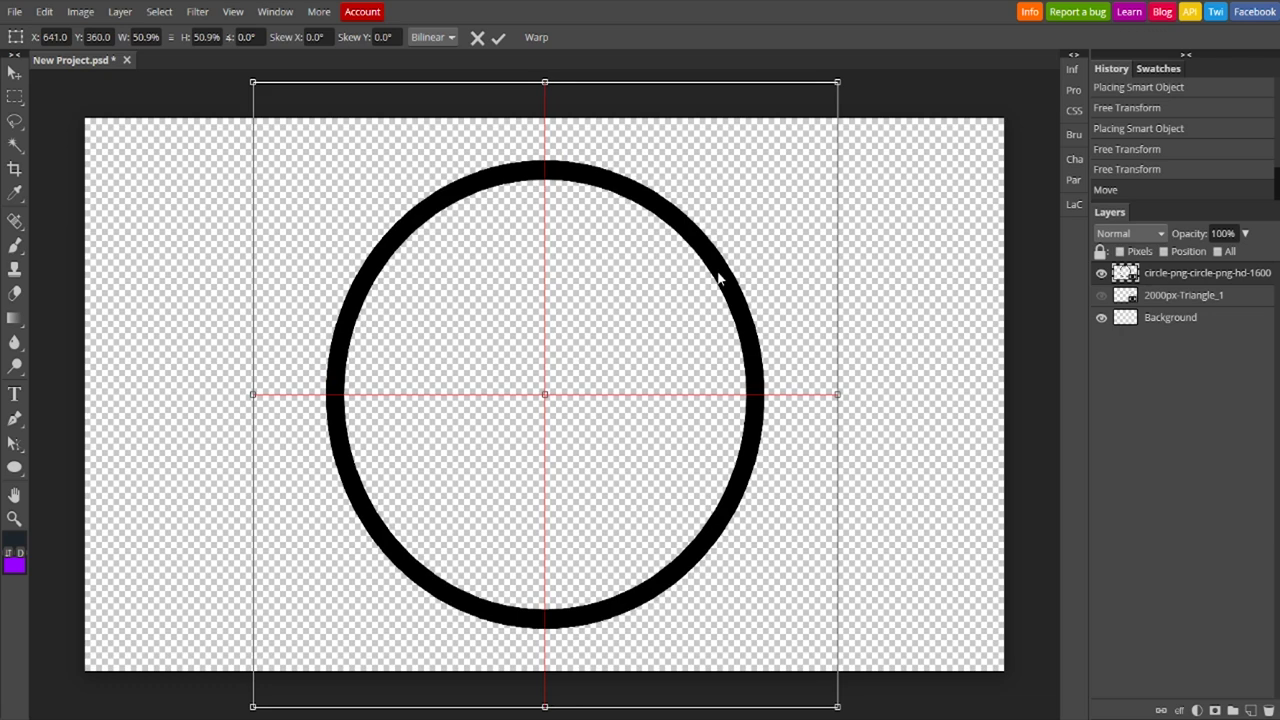
left_click_drag(719, 280, 719, 280)
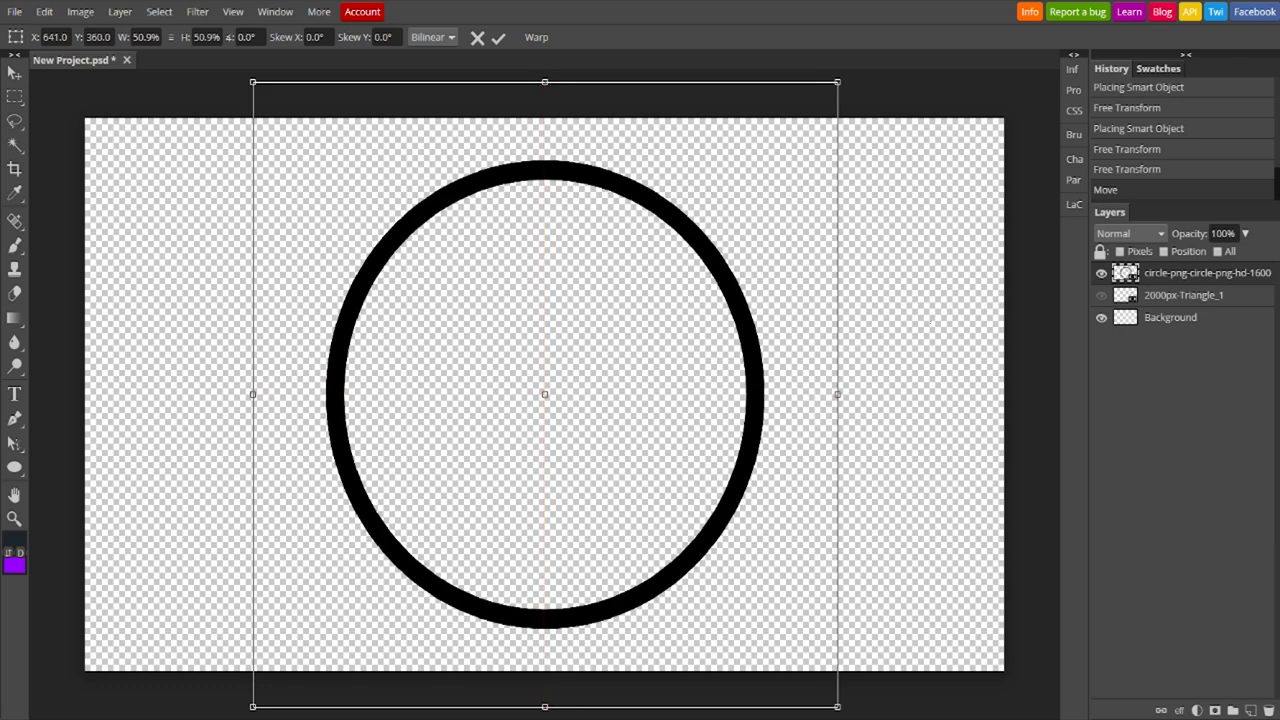
left_click(15, 96)
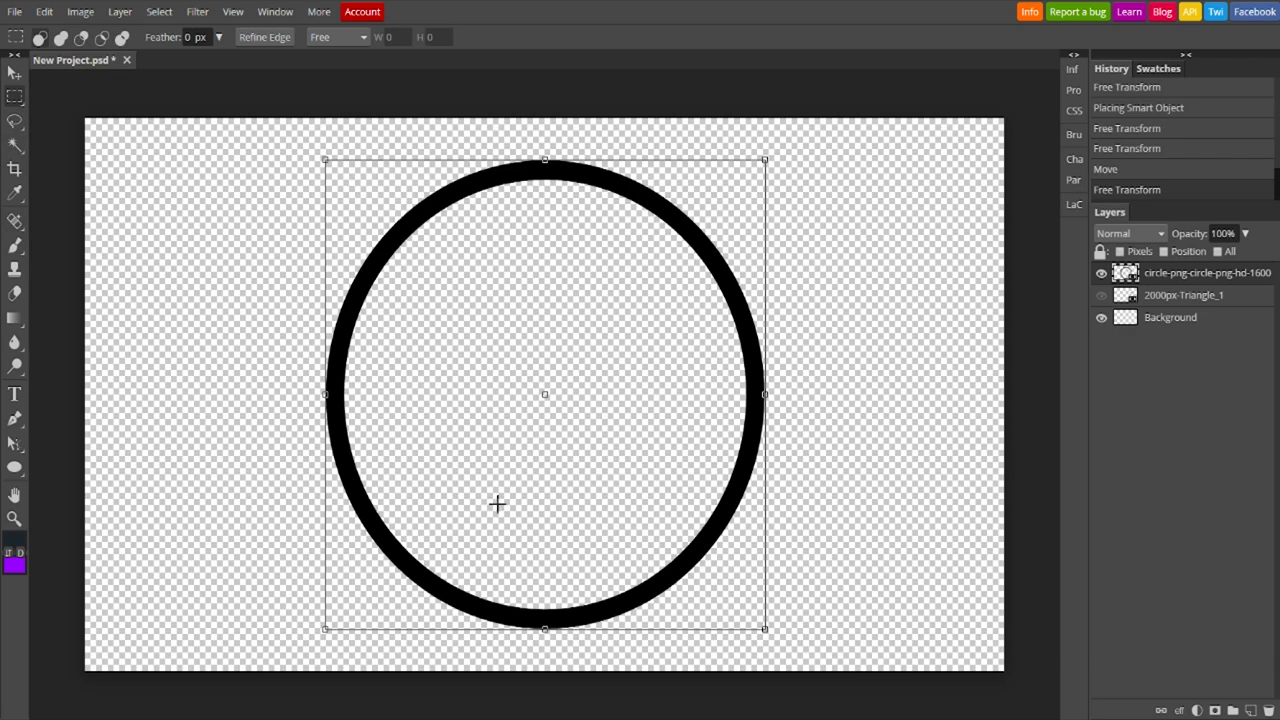
left_click(1101, 296)
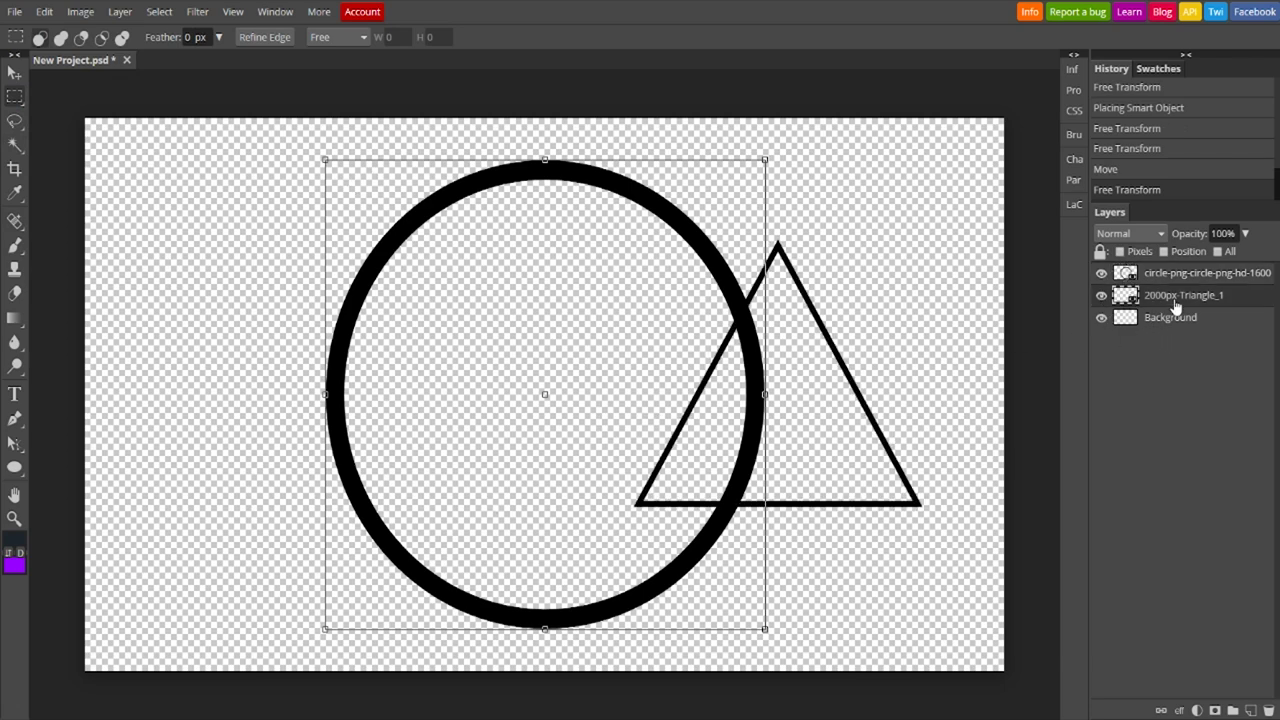
Move the triangle into the circle, rotate it 180° and stretch its tip to the circle's bottom
mouse_move(3, 95)
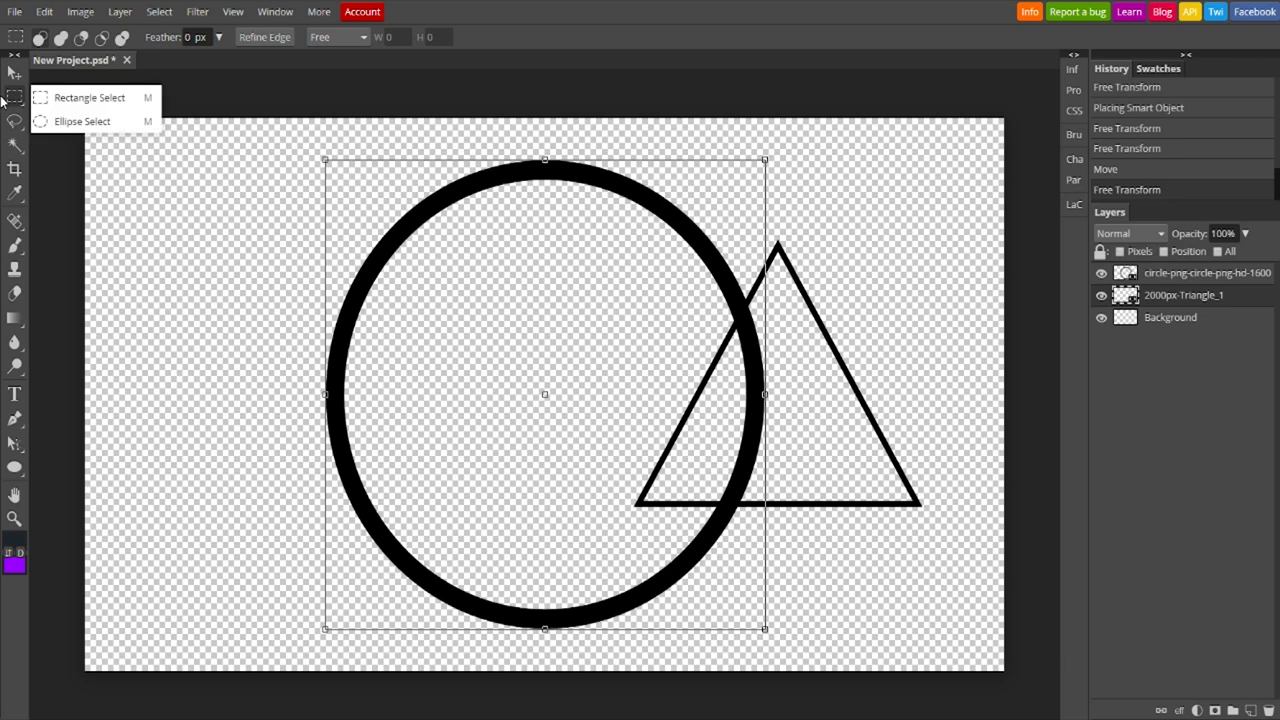
left_click(15, 73)
left_click_drag(778, 396, 514, 368)
key("ctrl+t")
left_click_drag(712, 352, 315, 356)
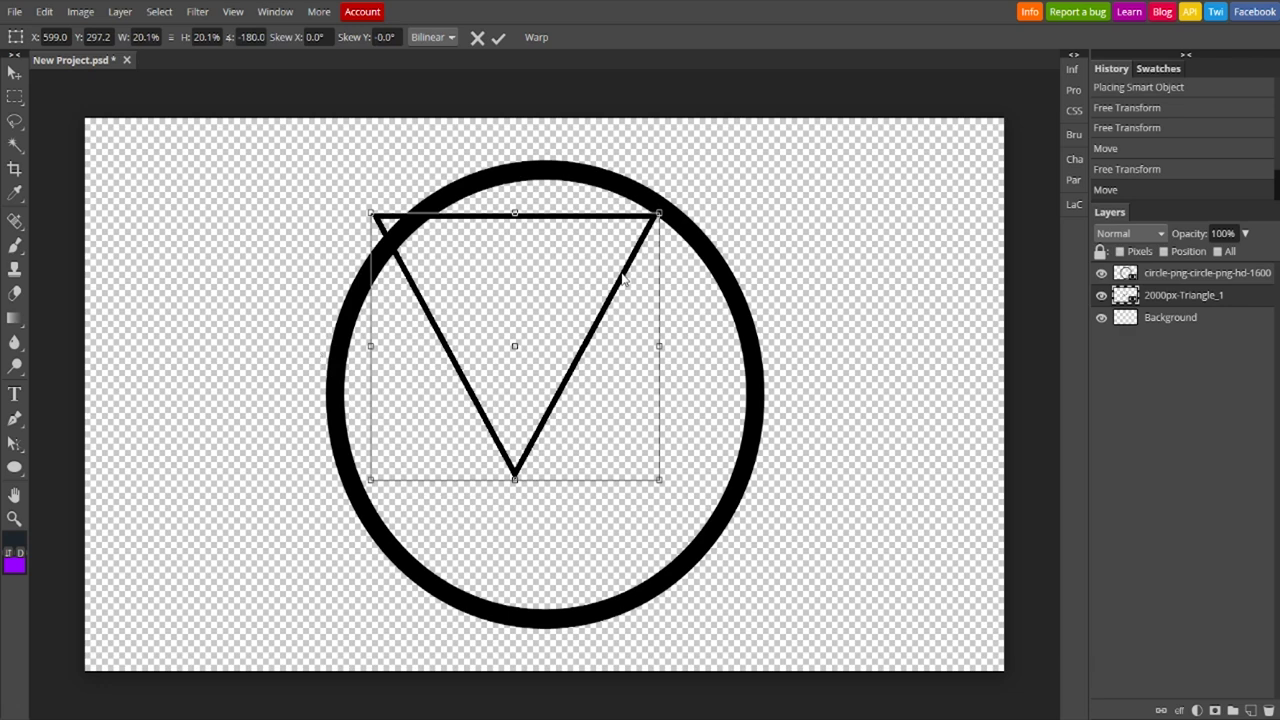
mouse_move(622, 281)
left_mouse_down()
mouse_move(651, 366)
mouse_move(617, 357)
mouse_move(613, 338)
mouse_move(611, 304)
mouse_move(637, 297)
left_mouse_up()
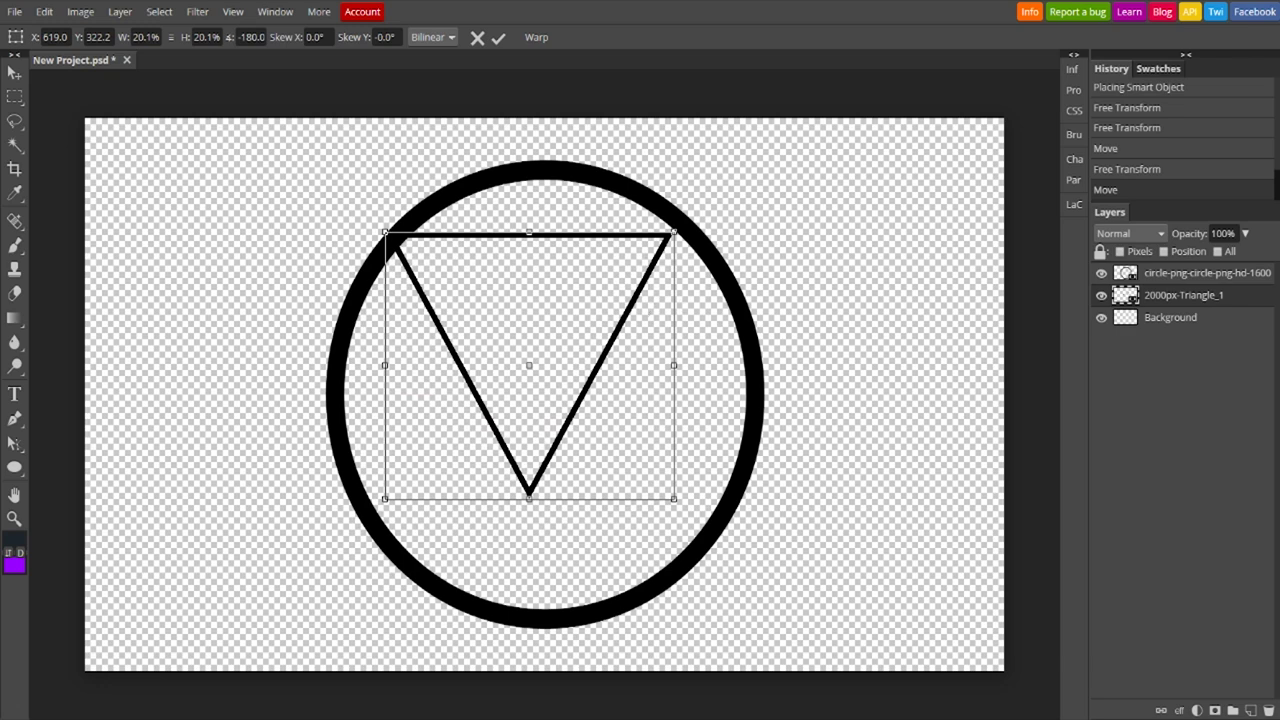
left_click_drag(676, 366, 702, 365)
left_click_drag(542, 500, 542, 626)
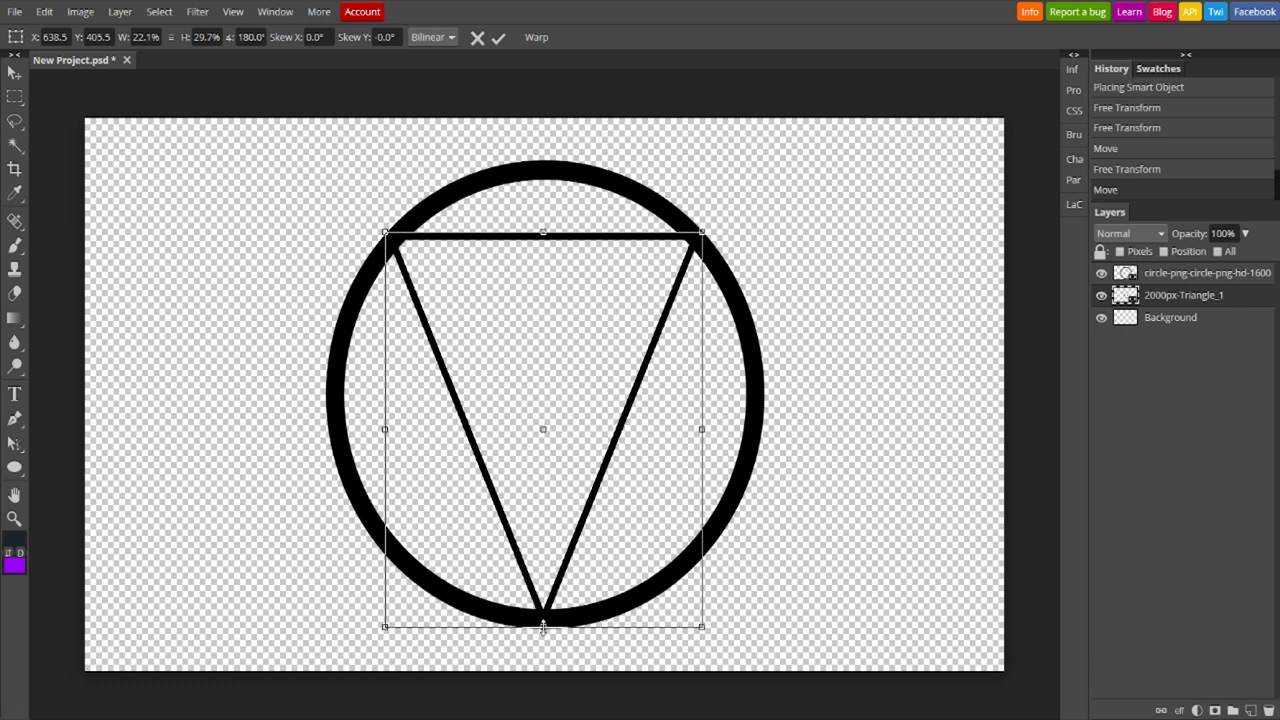
key("Return")
Nudge the triangle's left edge slightly to finish fitting it inside the circle
left_click(16, 94)
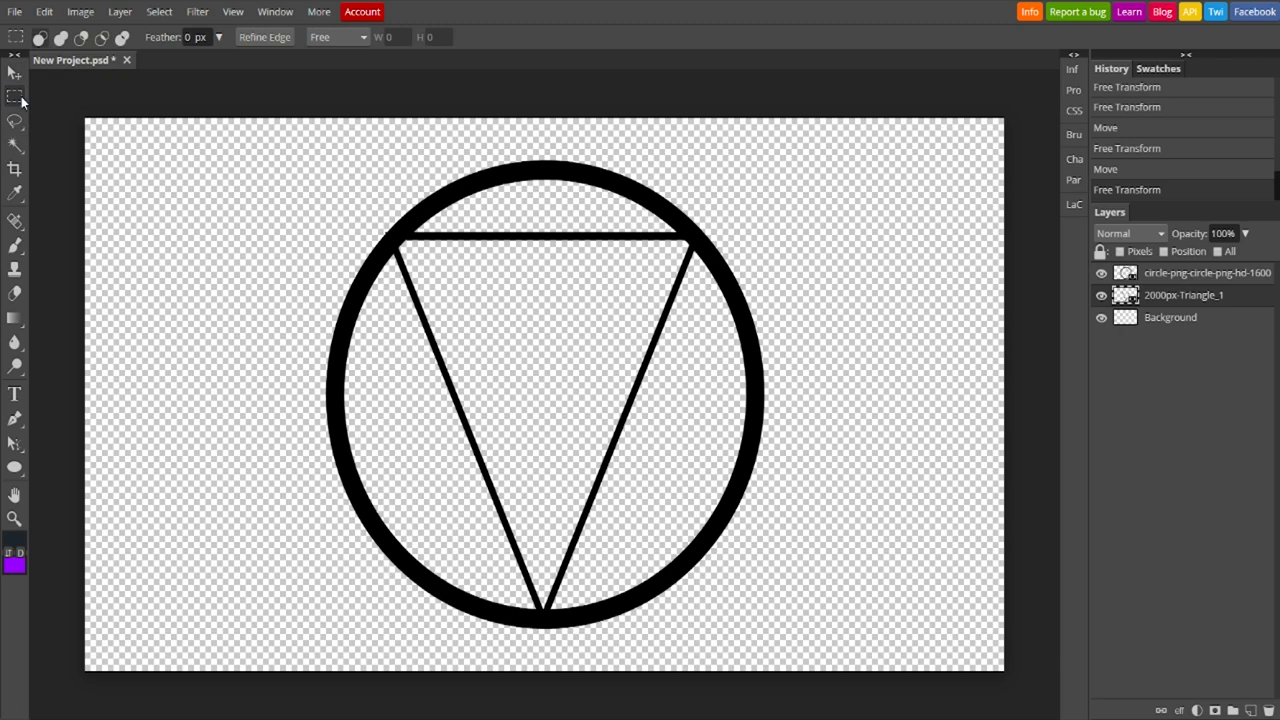
left_click(14, 74)
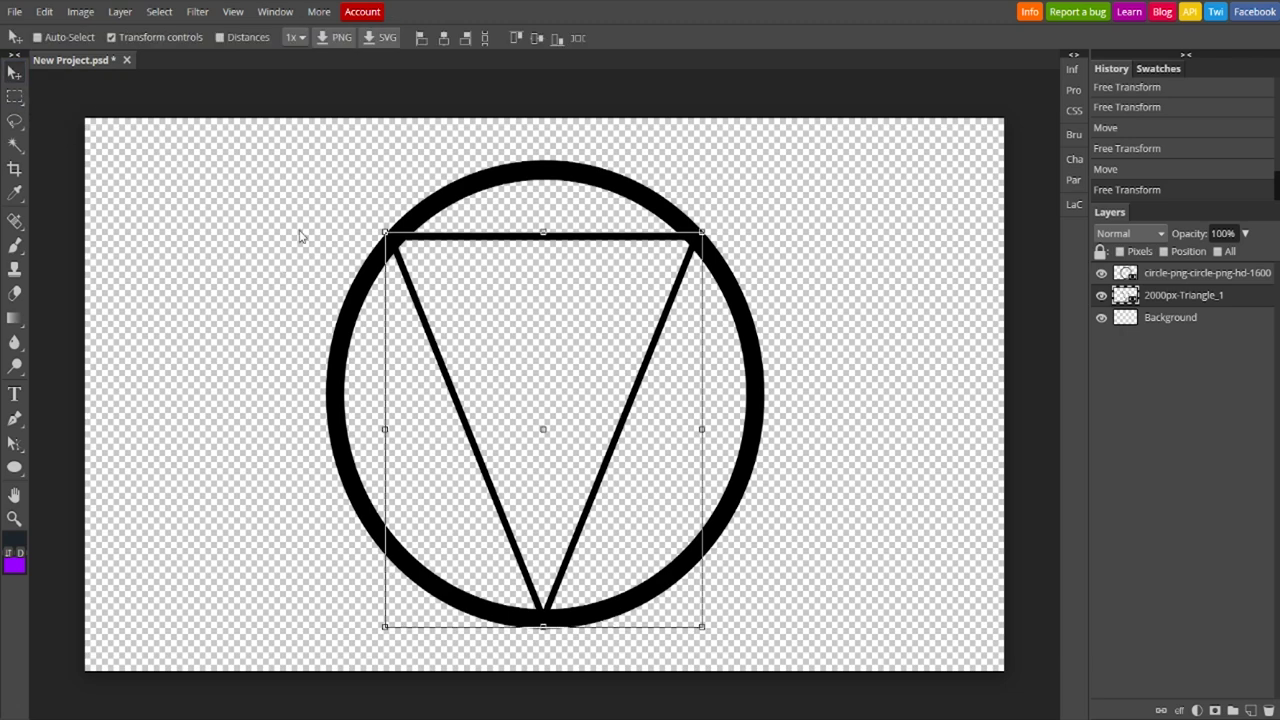
left_click_drag(386, 427, 389, 428)
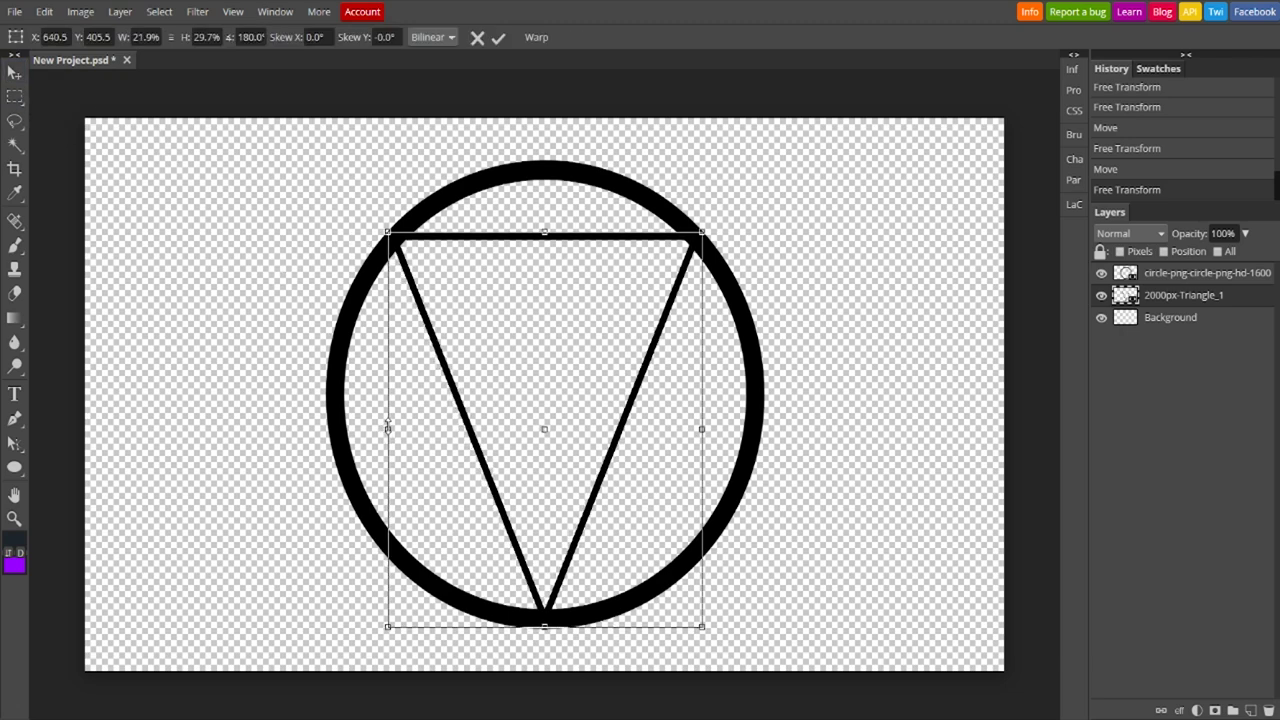
left_click(15, 95)
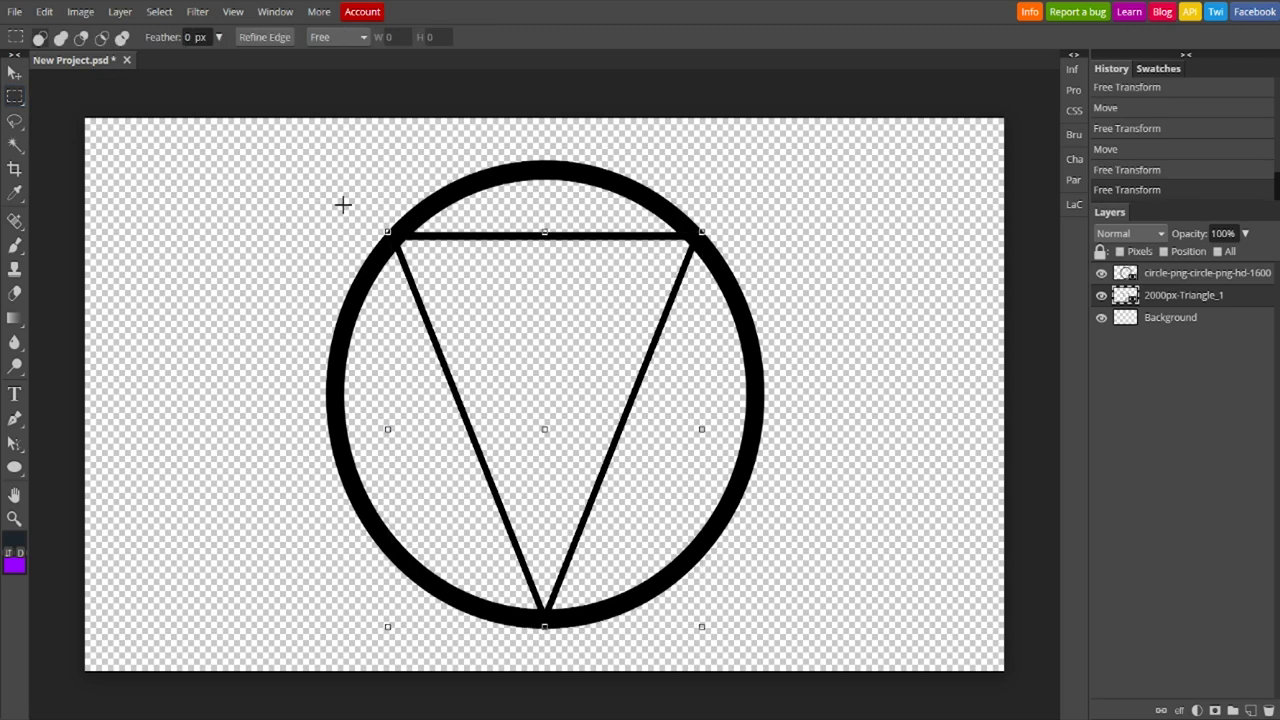
left_click(1162, 285)
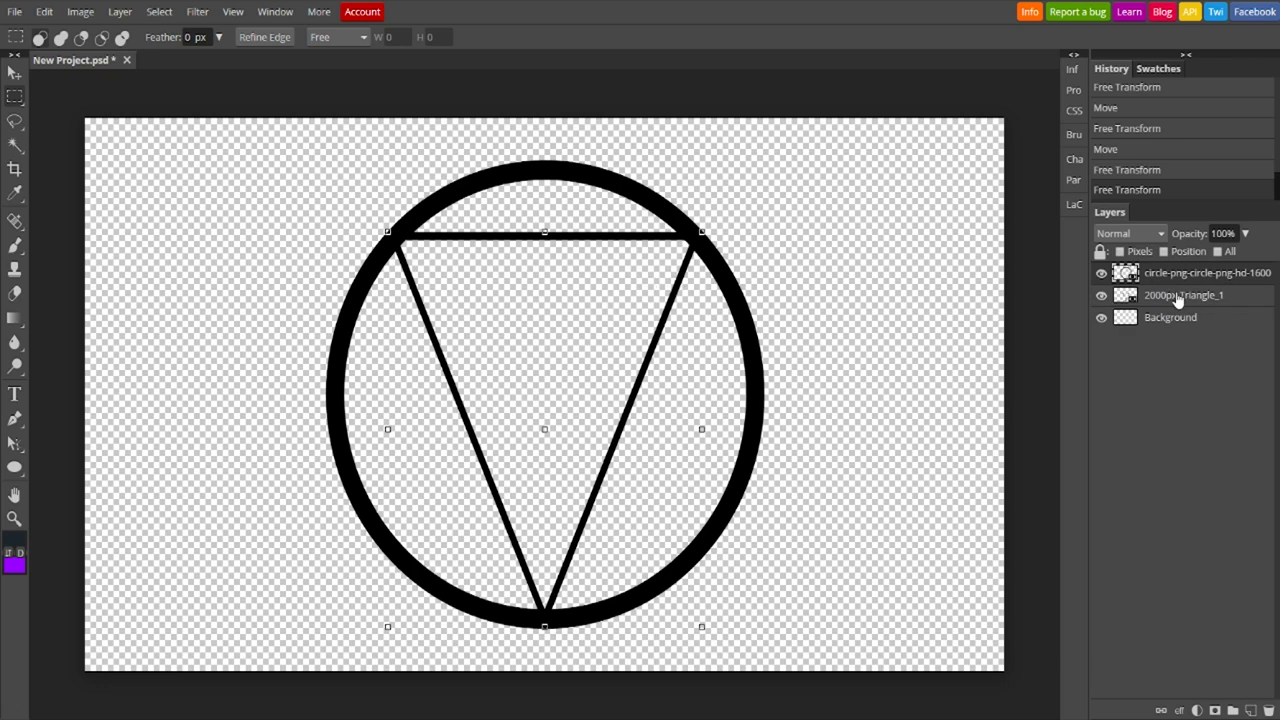
Merge a new empty layer with the circle and triangle into Layer 3 and reposition the emblem
left_click(1250, 710)
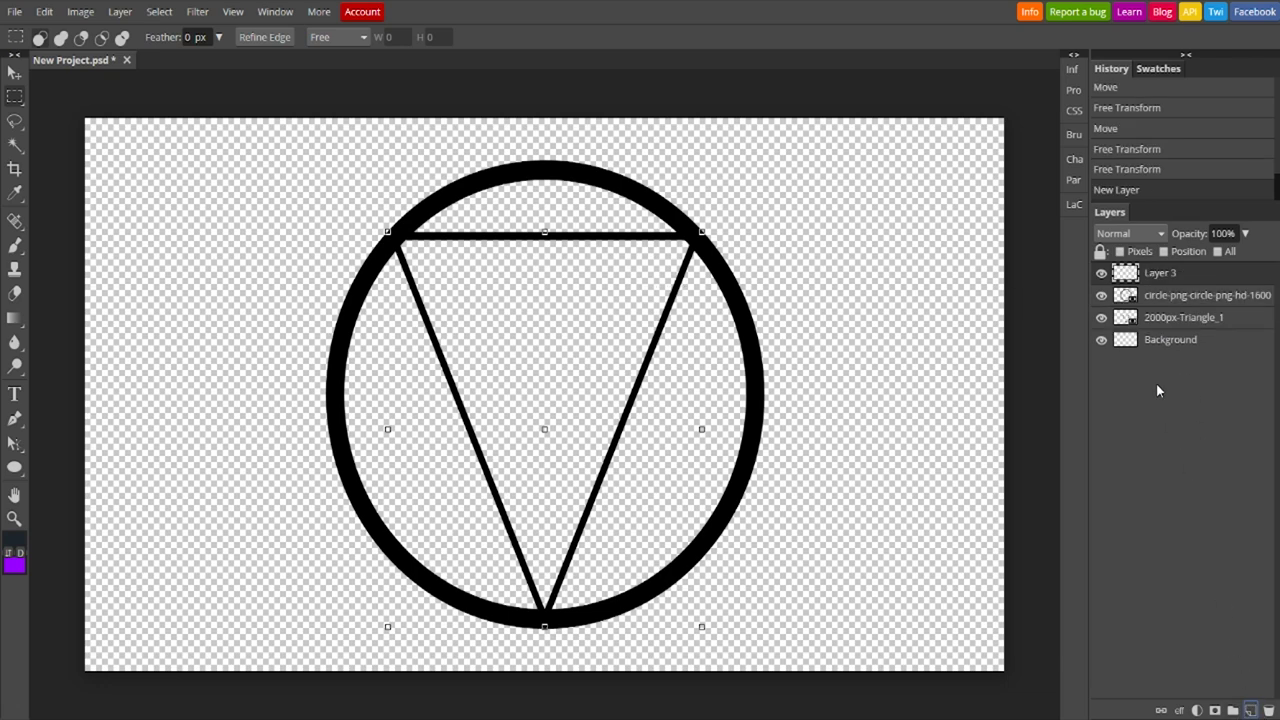
left_click(1160, 318)
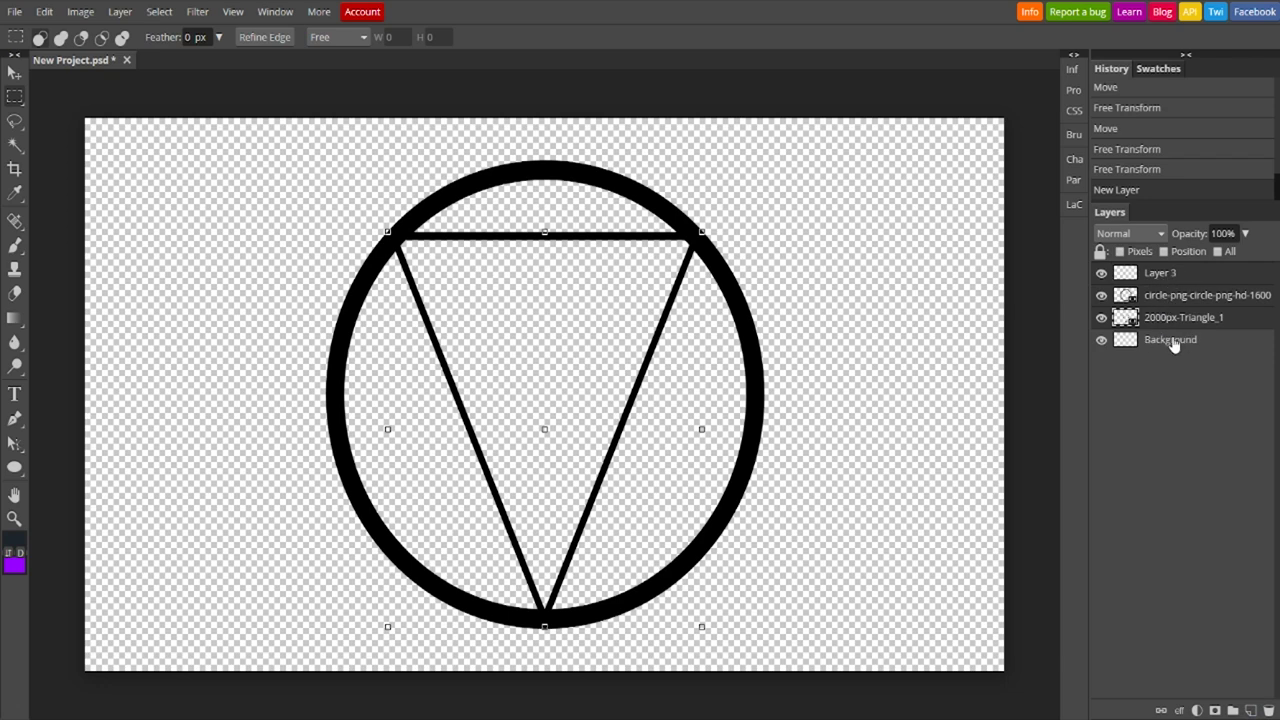
right_click(1155, 276)
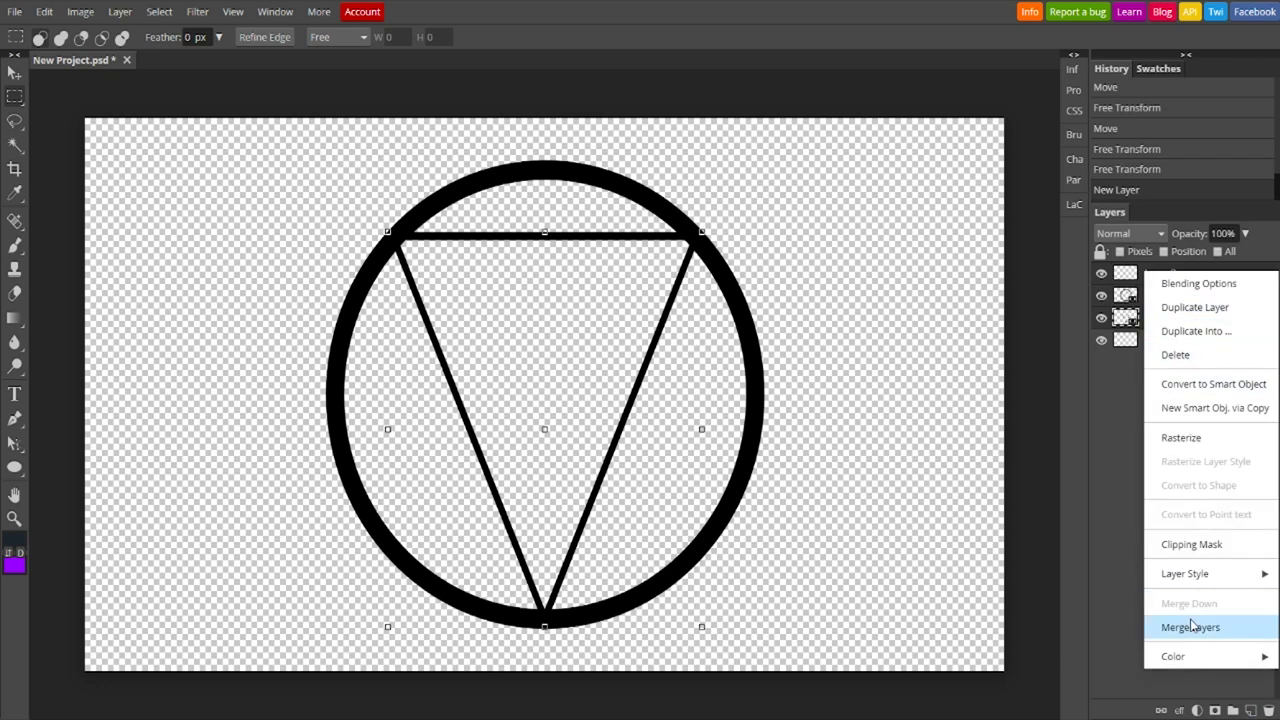
left_click(1182, 626)
left_click(15, 74)
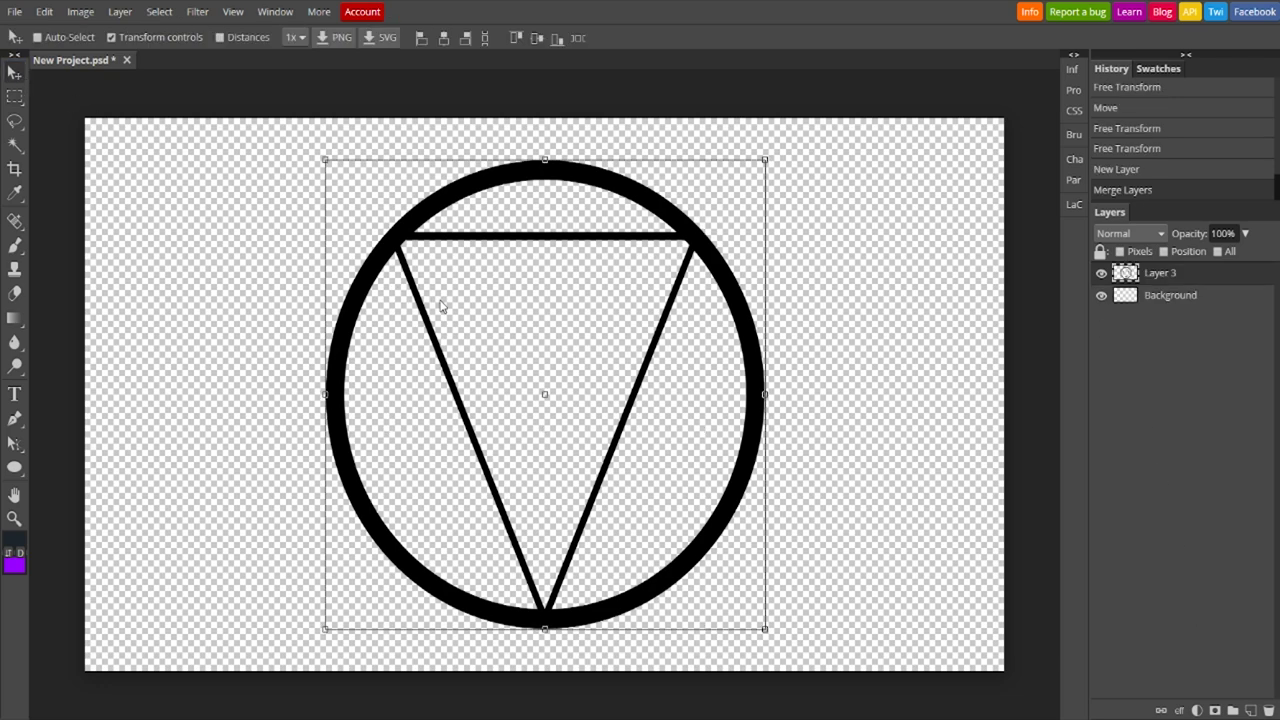
mouse_move(440, 306)
left_mouse_down()
mouse_move(434, 276)
mouse_move(470, 300)
mouse_move(487, 354)
mouse_move(487, 262)
mouse_move(440, 300)
mouse_move(380, 297)
mouse_move(470, 260)
mouse_move(452, 302)
mouse_move(423, 309)
mouse_move(452, 300)
mouse_move(430, 301)
left_mouse_up()
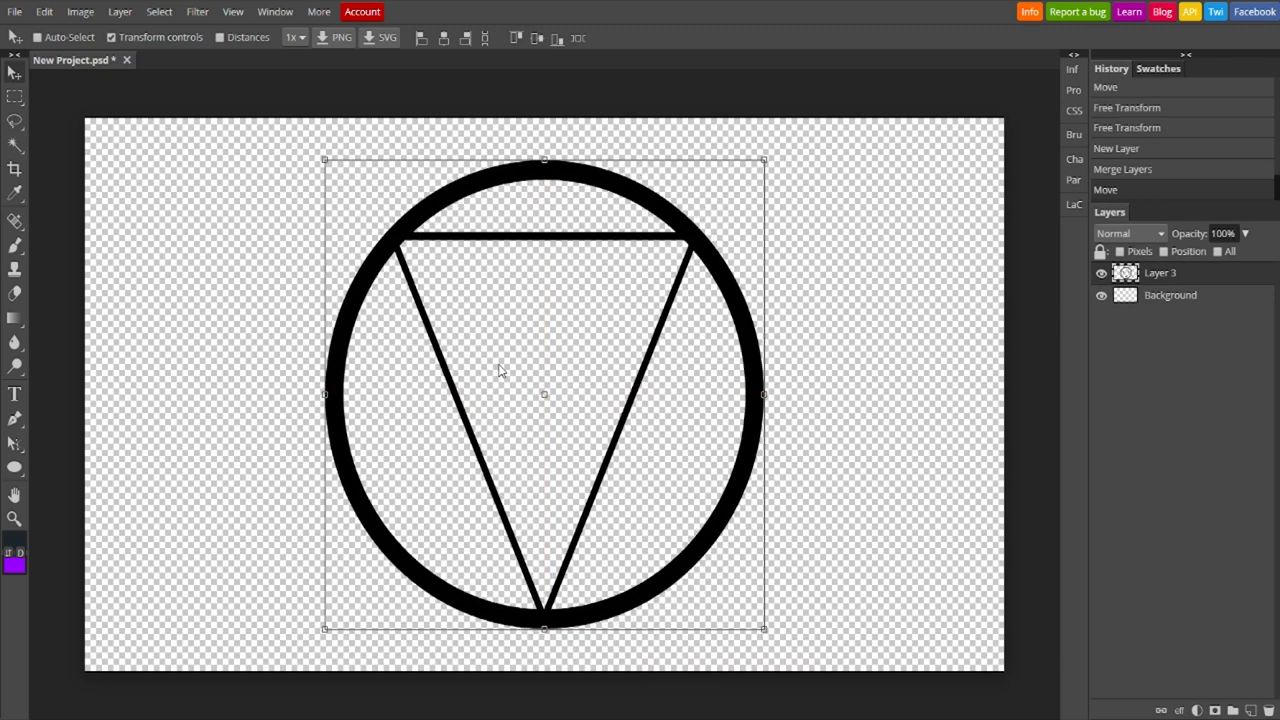
Add a 6 px white outside stroke layer style to the merged emblem
left_click(1179, 710)
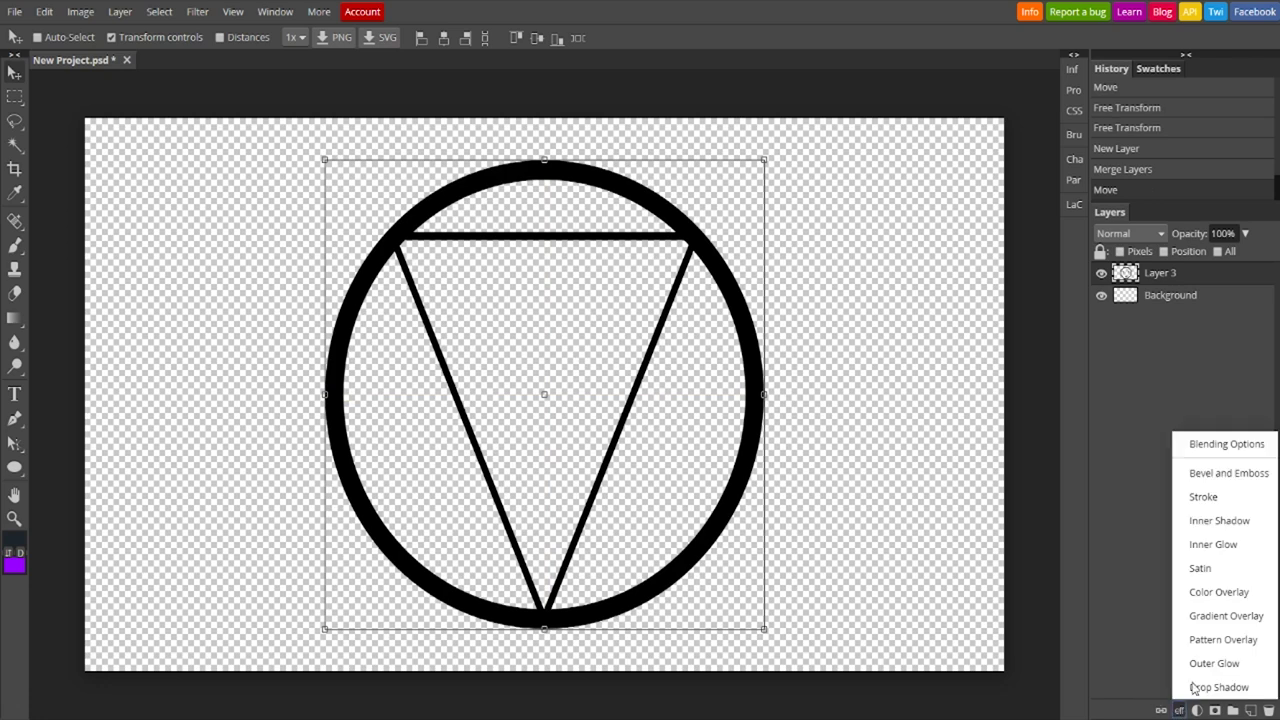
left_click(1201, 499)
left_click(375, 287)
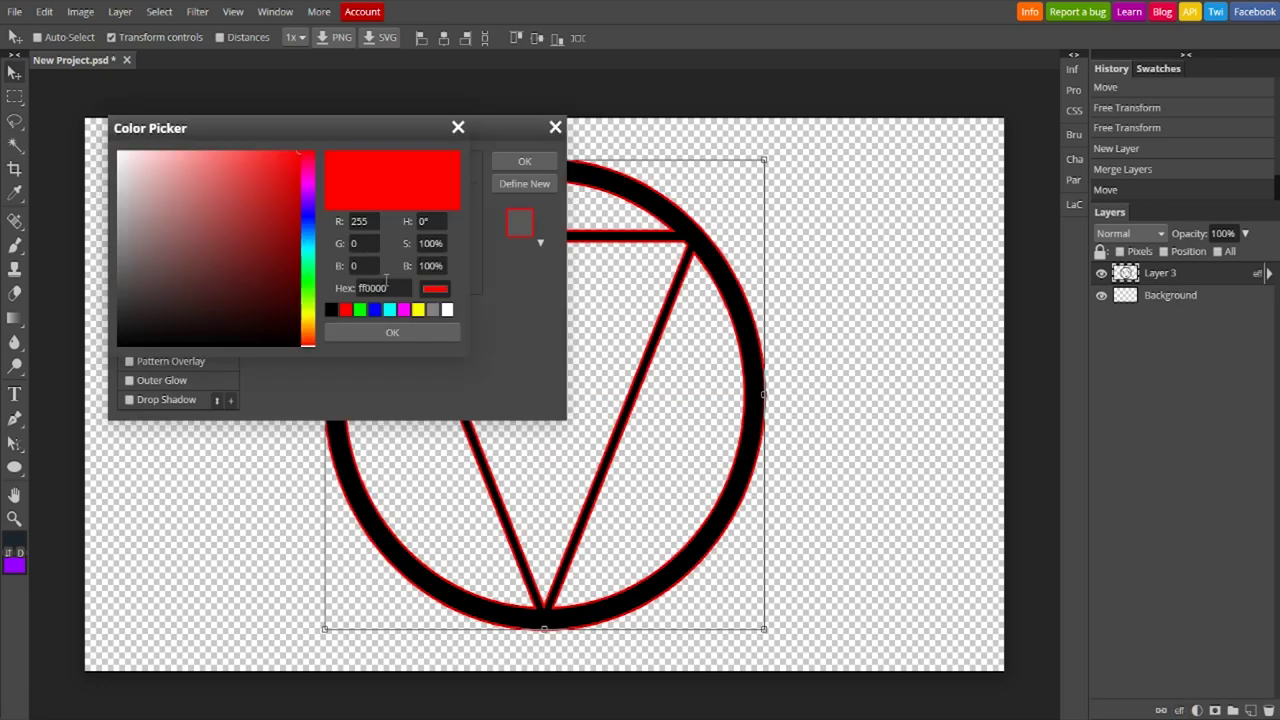
left_click_drag(236, 230, 90, 130)
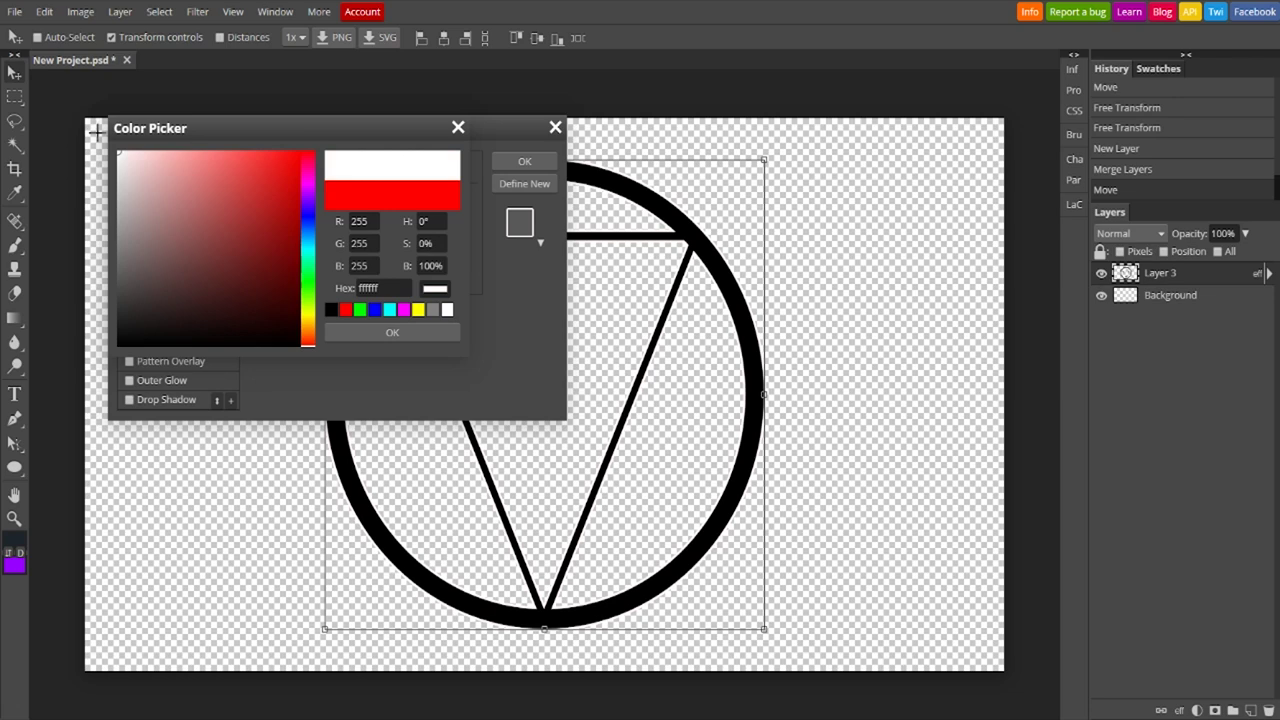
left_click(364, 333)
left_click(316, 201)
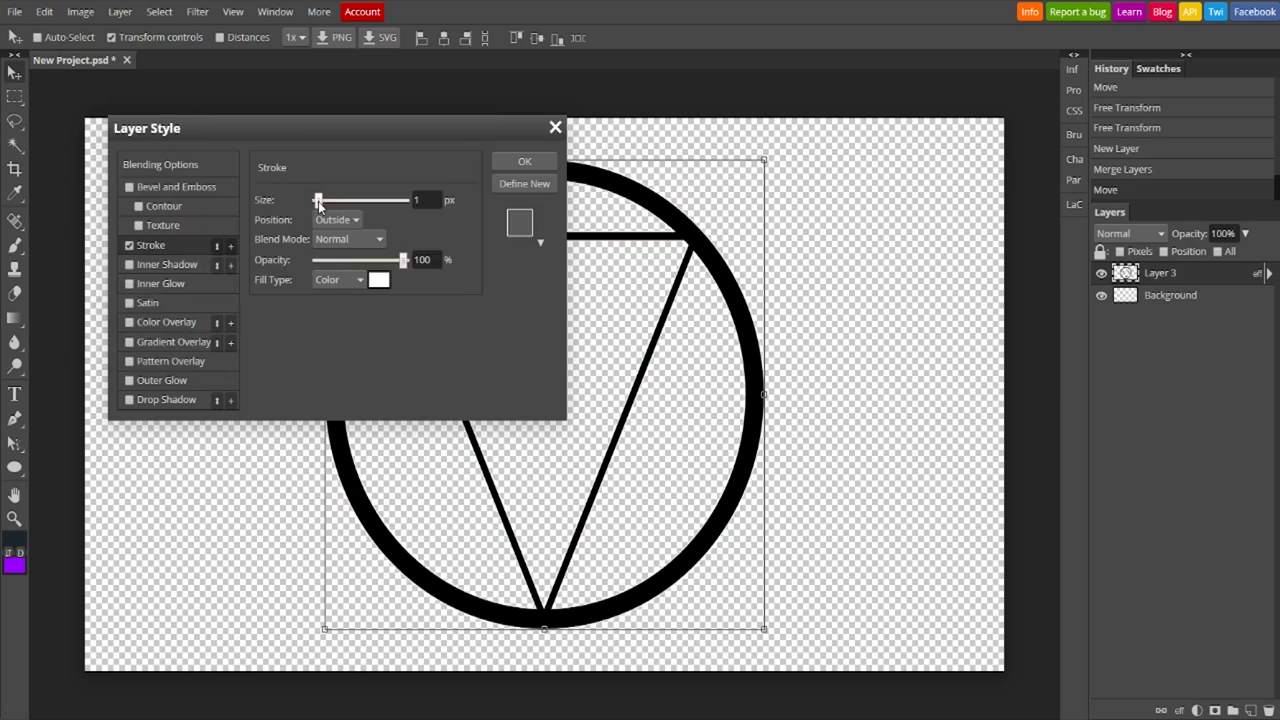
left_click_drag(320, 201, 320, 201)
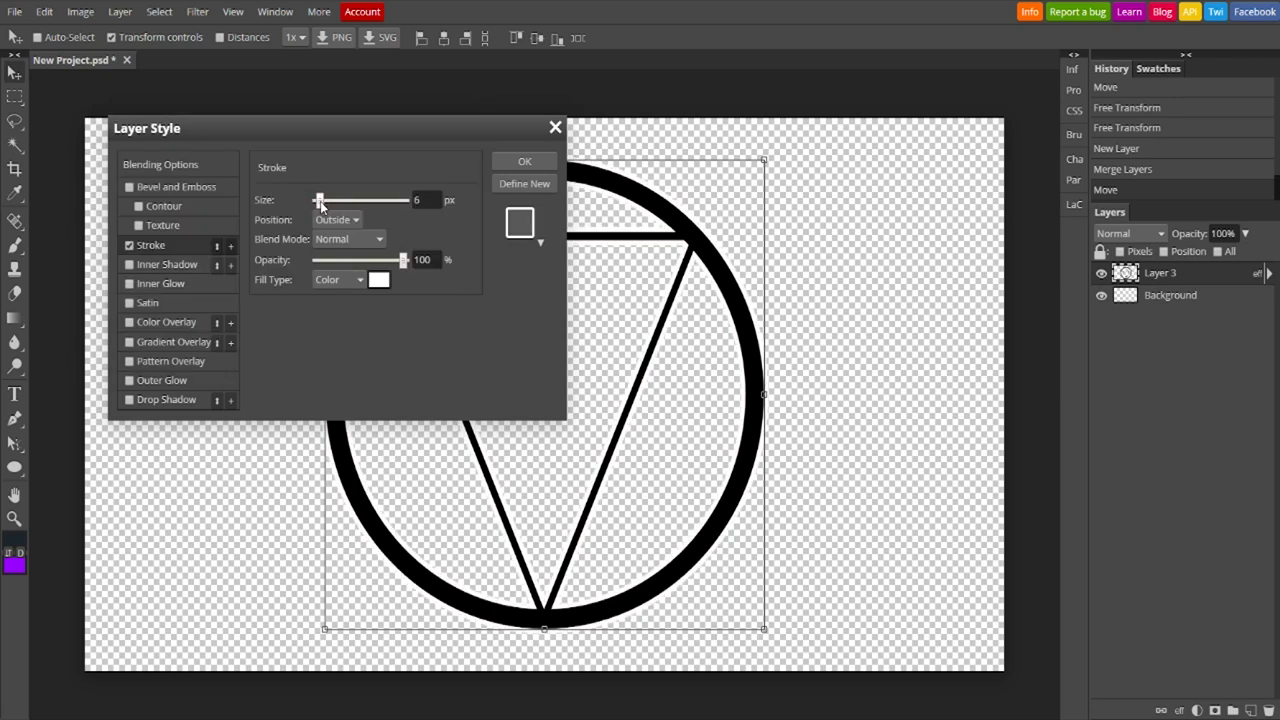
left_click(520, 162)
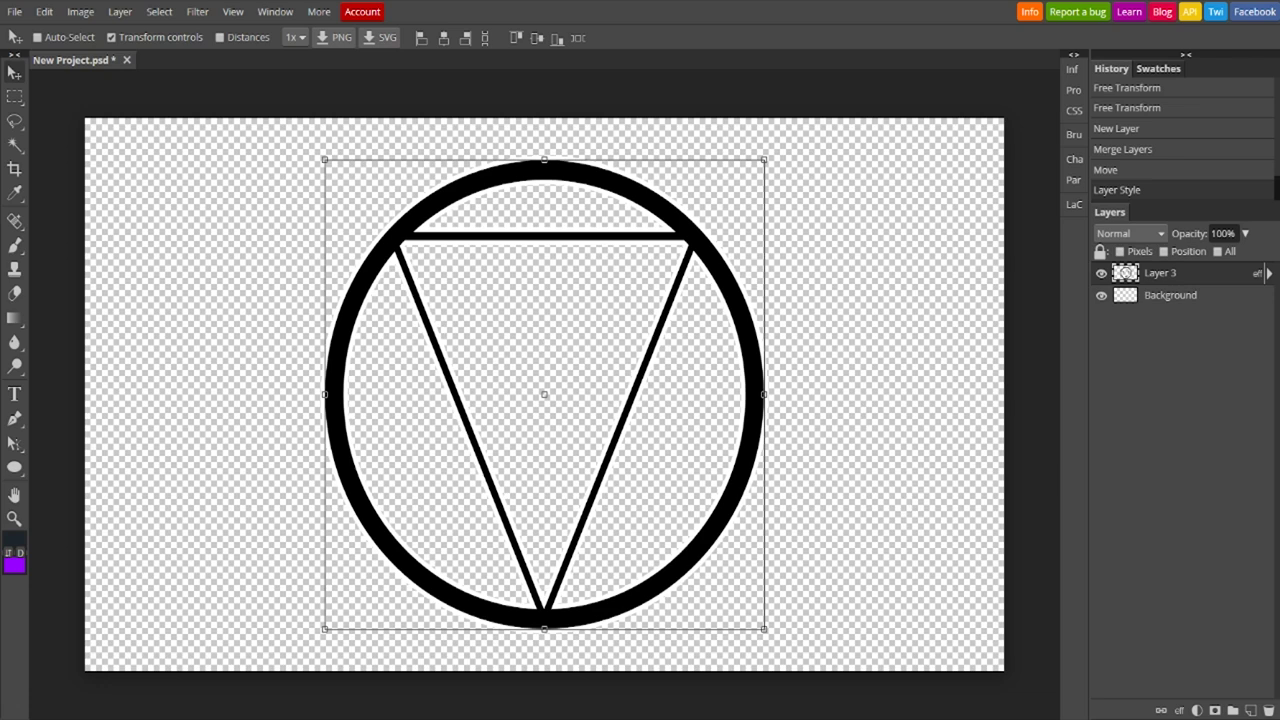
Select a vertical strip through the emblem's middle, erase it, and deselect
key("m")
left_click(449, 668)
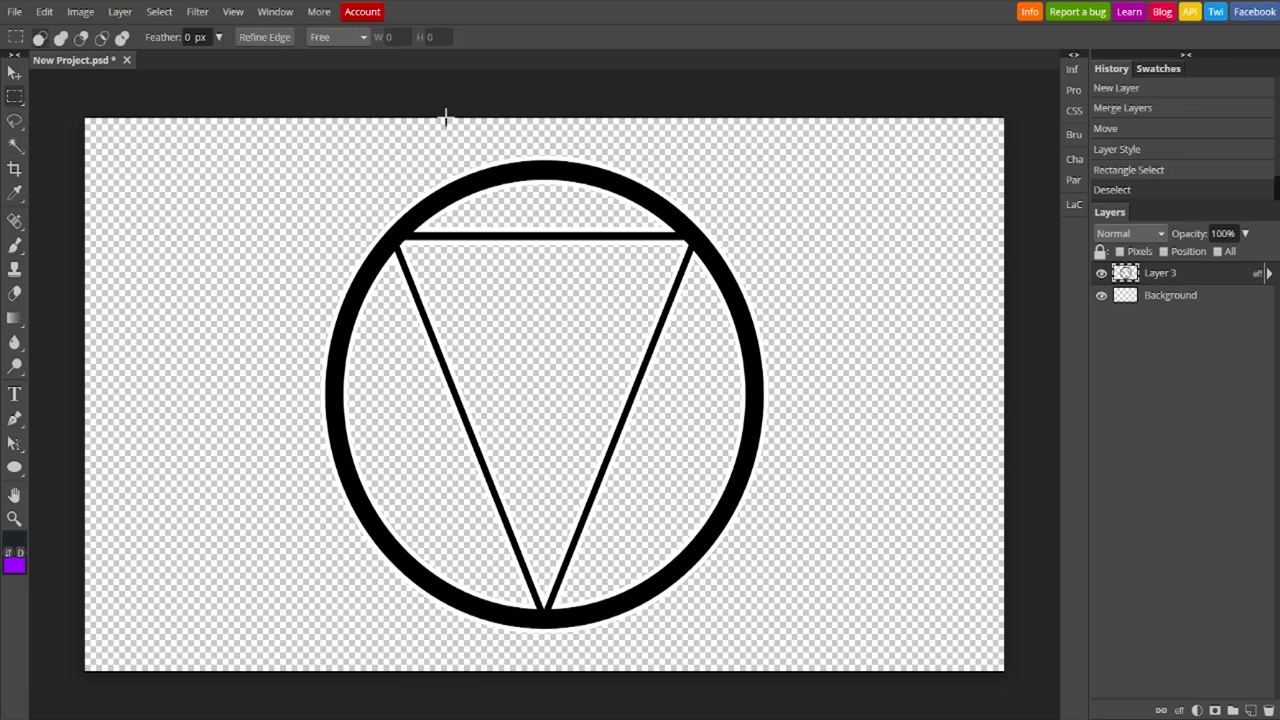
left_click_drag(446, 118, 644, 704)
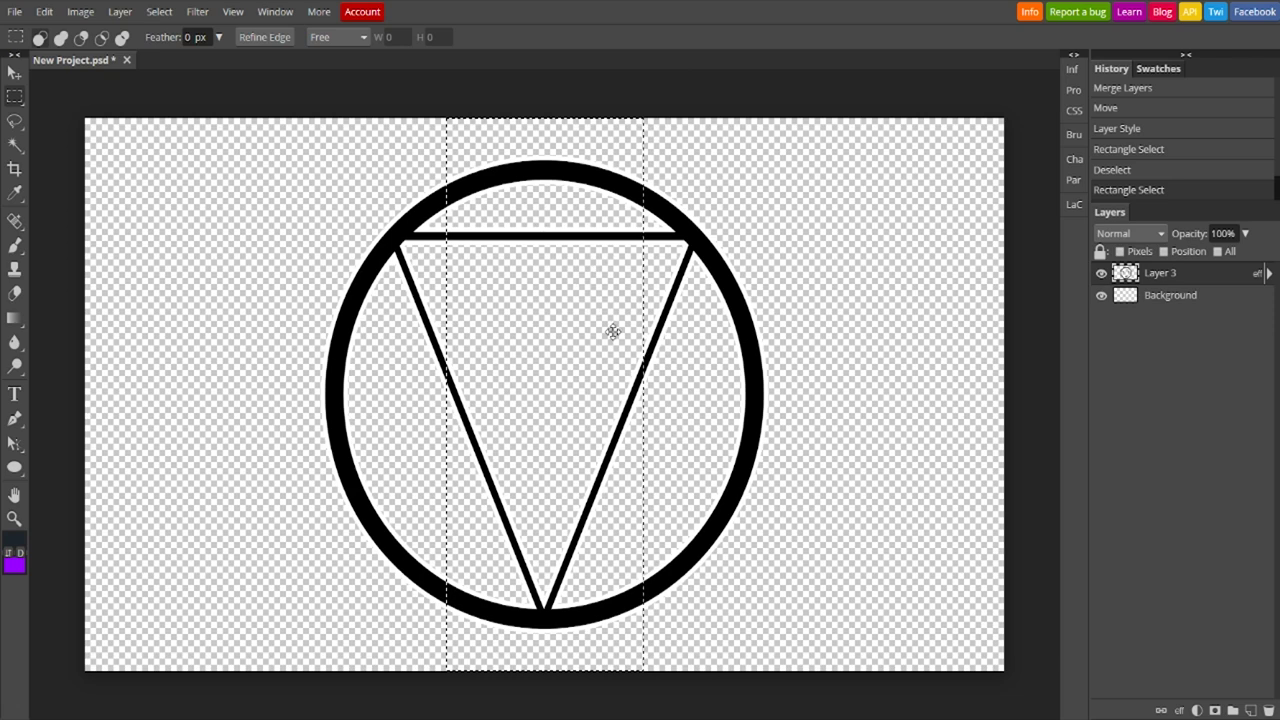
left_click(15, 292)
mouse_move(455, 100)
left_mouse_down()
mouse_move(545, 400)
mouse_move(545, 620)
left_mouse_up()
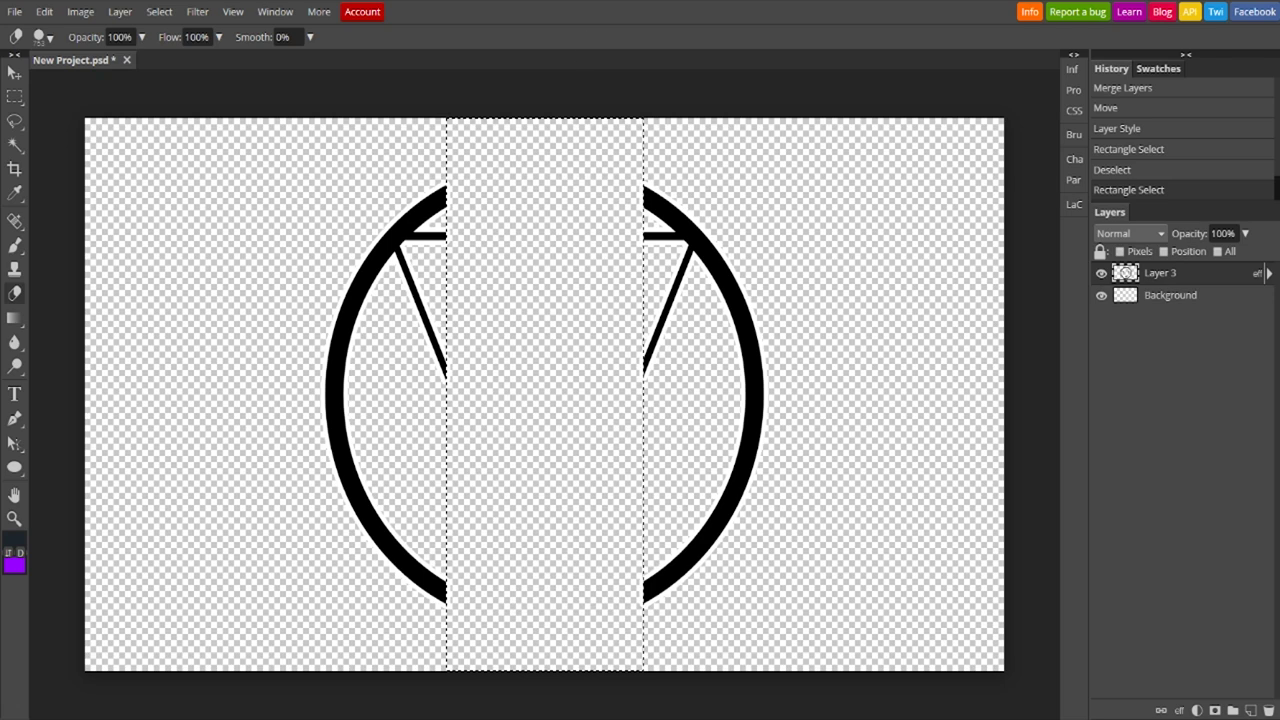
left_click(15, 96)
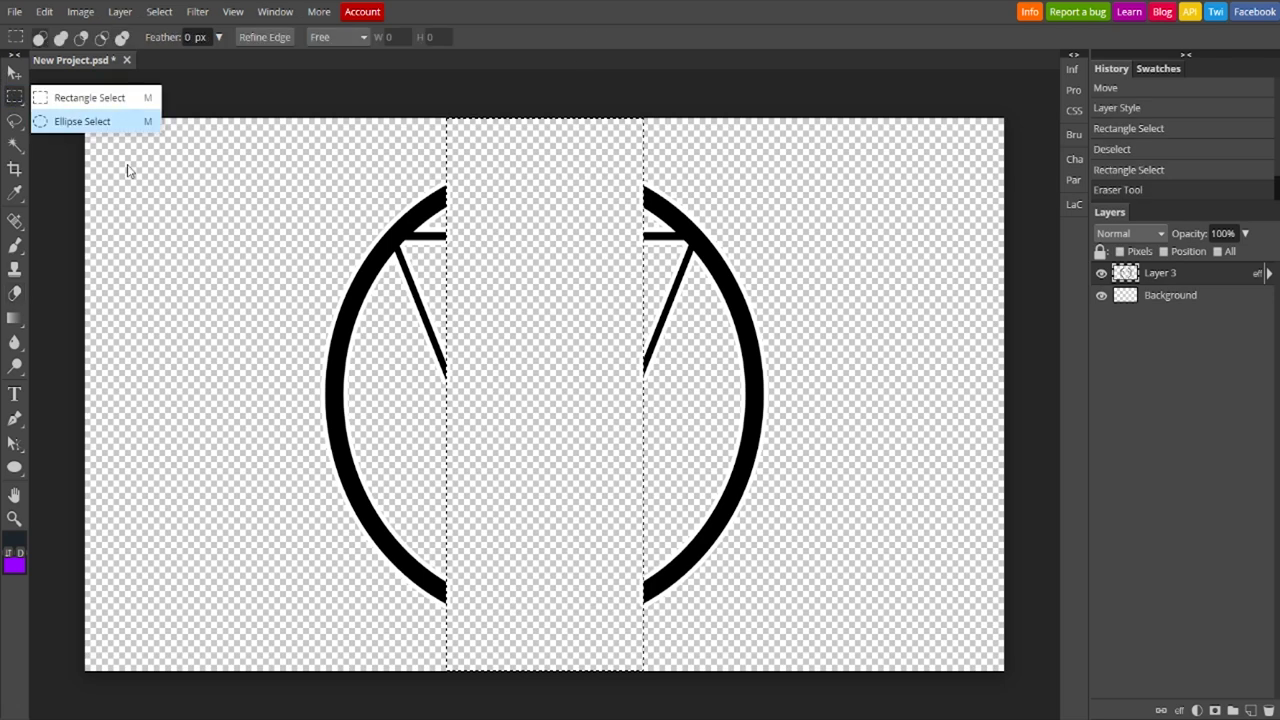
left_click(237, 221)
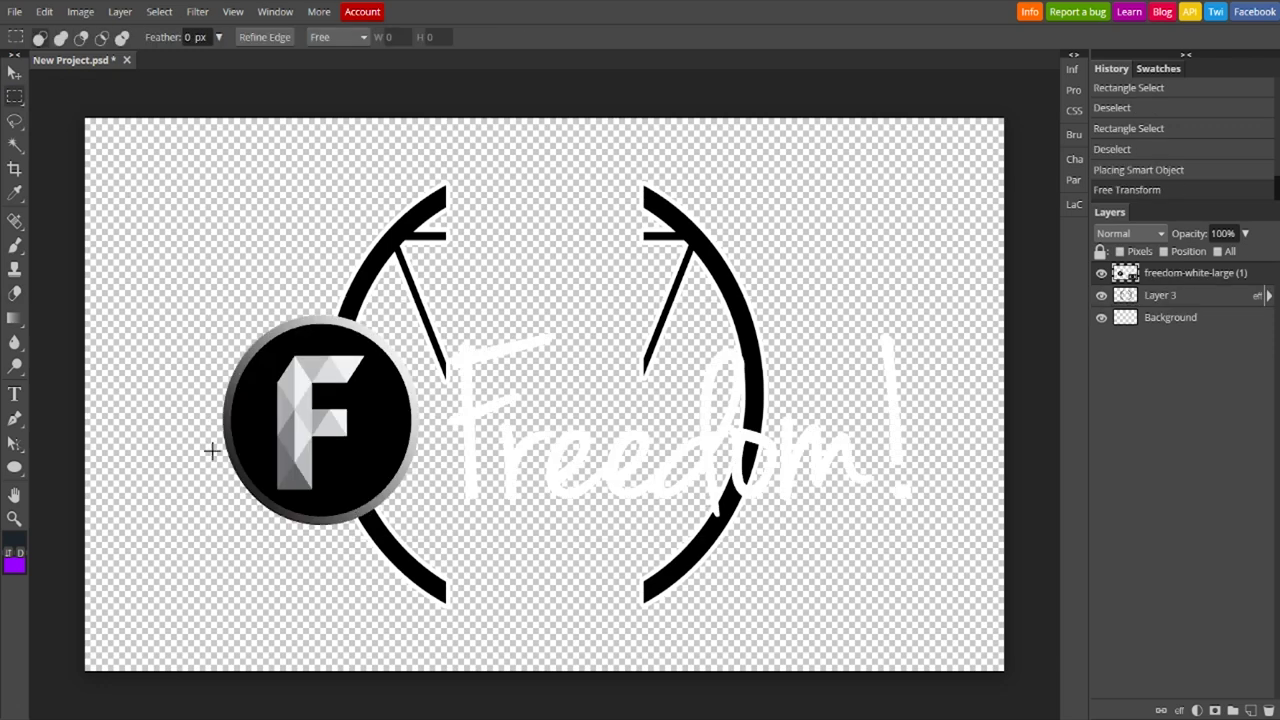
Enlarge the eraser, rasterize the freedom-white-large layer and erase its round F badge
left_click(15, 293)
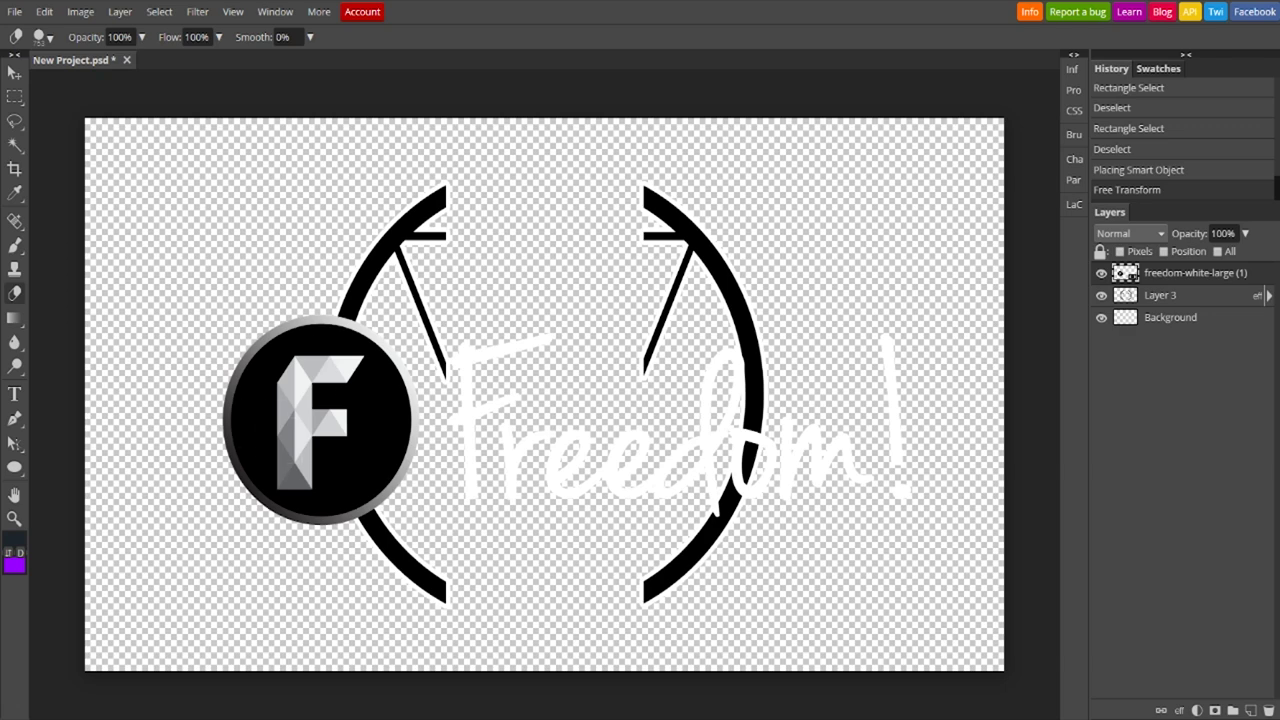
left_click(44, 37)
left_click(76, 80)
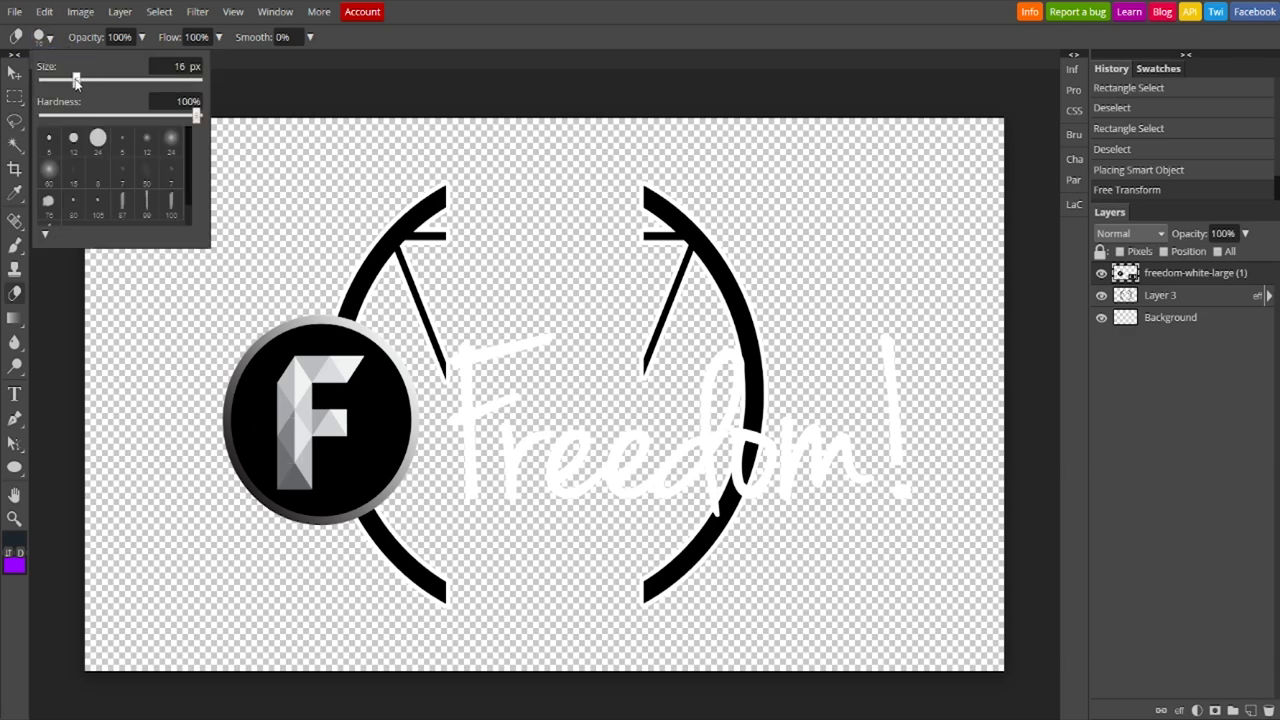
left_click_drag(100, 82, 108, 82)
right_click(1212, 281)
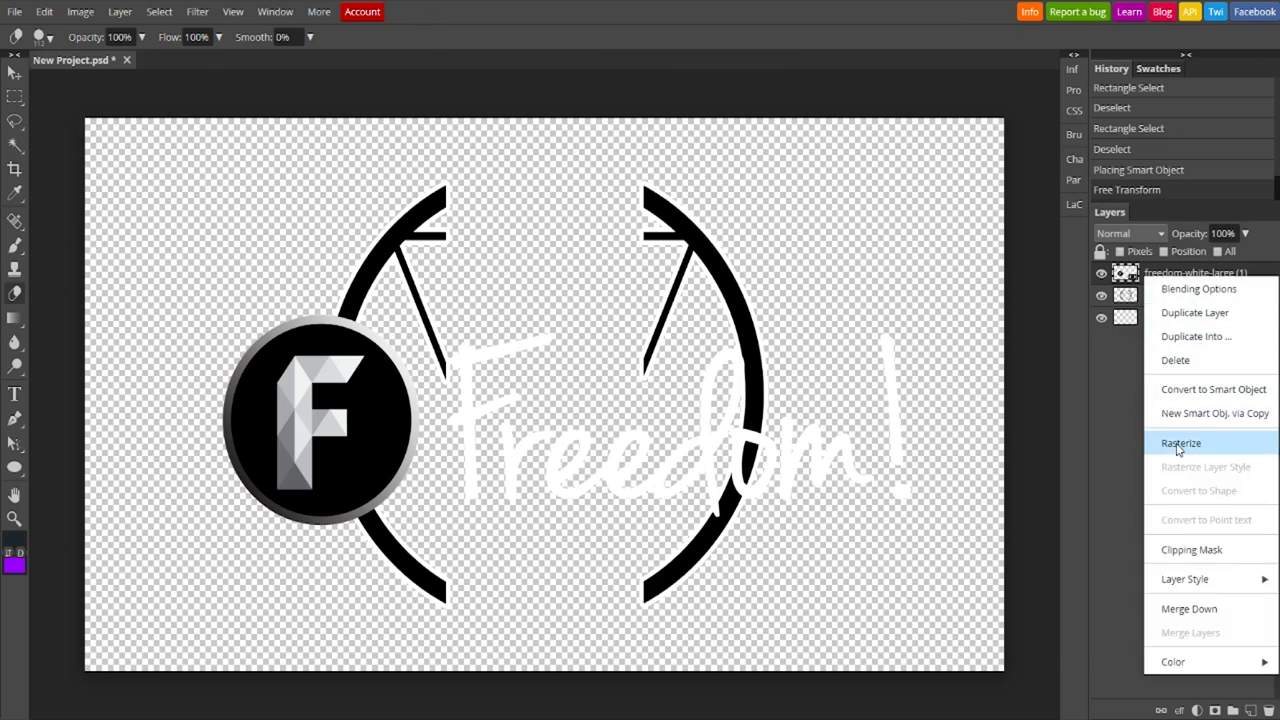
left_click(1181, 443)
mouse_move(350, 345)
left_mouse_down()
mouse_move(280, 350)
mouse_move(262, 440)
mouse_move(335, 490)
mouse_move(385, 440)
mouse_move(345, 402)
mouse_move(303, 422)
mouse_move(272, 418)
left_mouse_up()
left_click(14, 72)
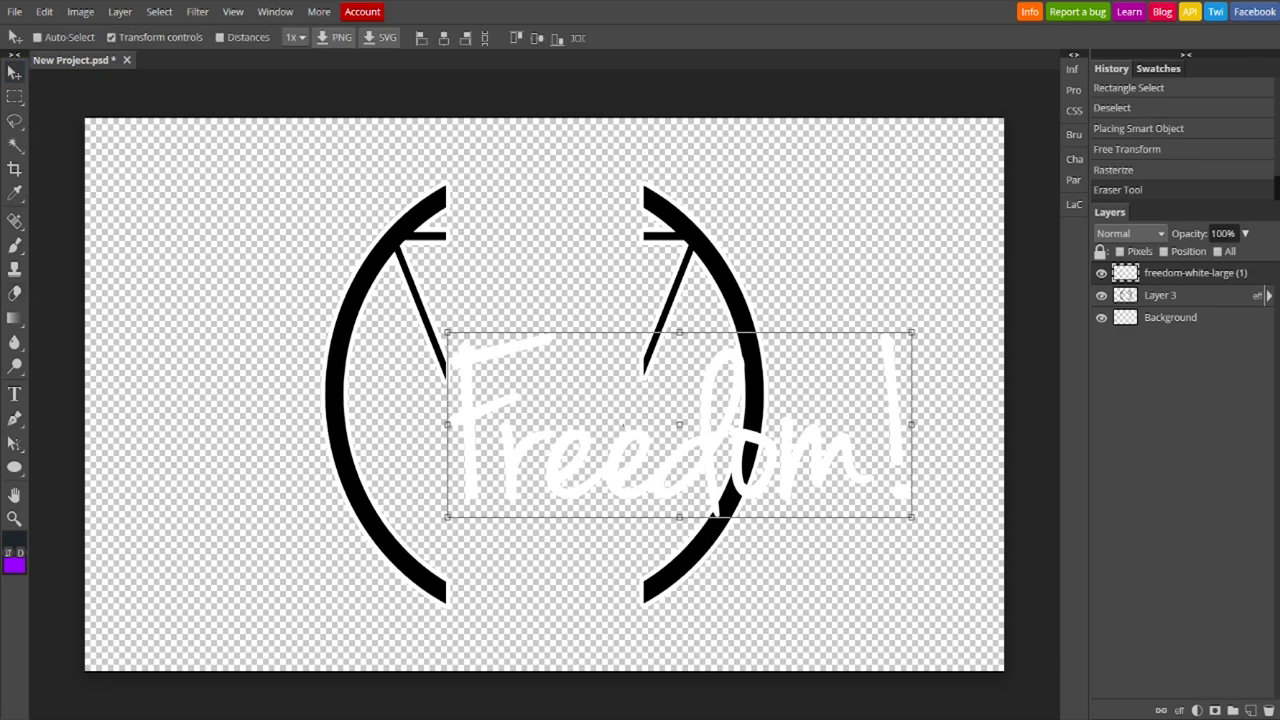
Move Freedom! up to the top of the emblem and select the emblem layer
left_click_drag(643, 473, 535, 345)
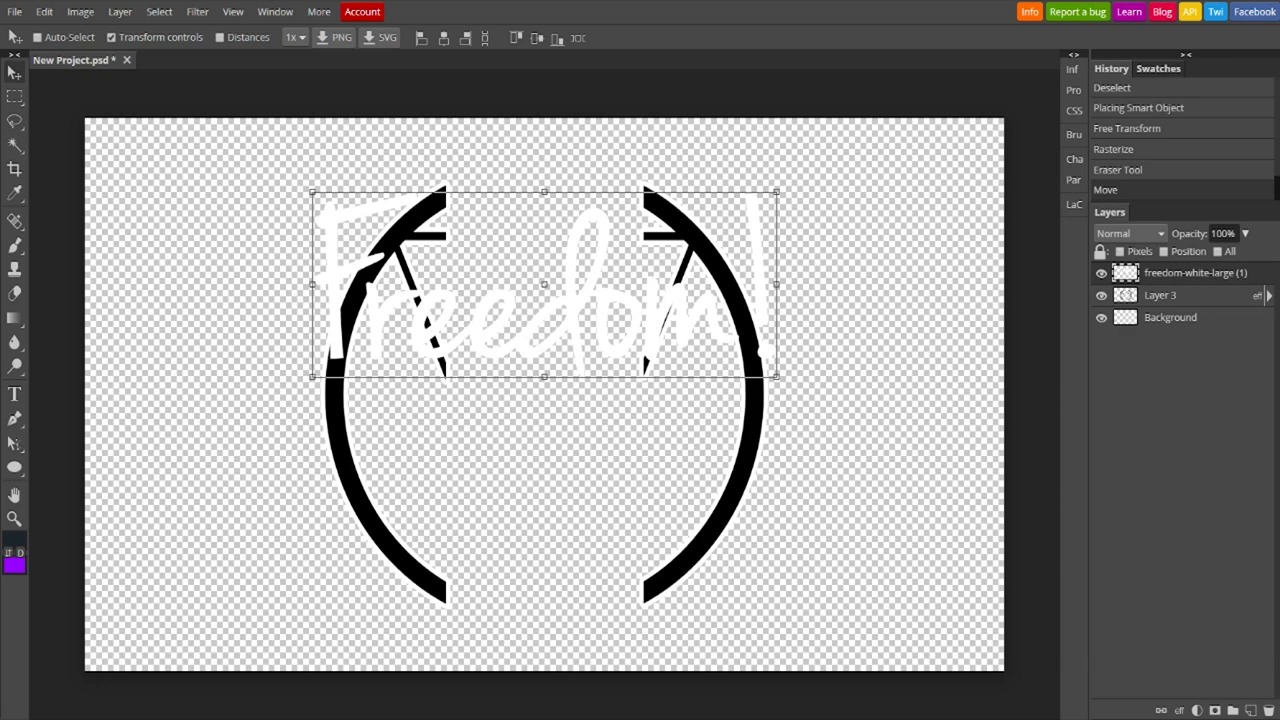
left_click(1150, 292)
key("m")
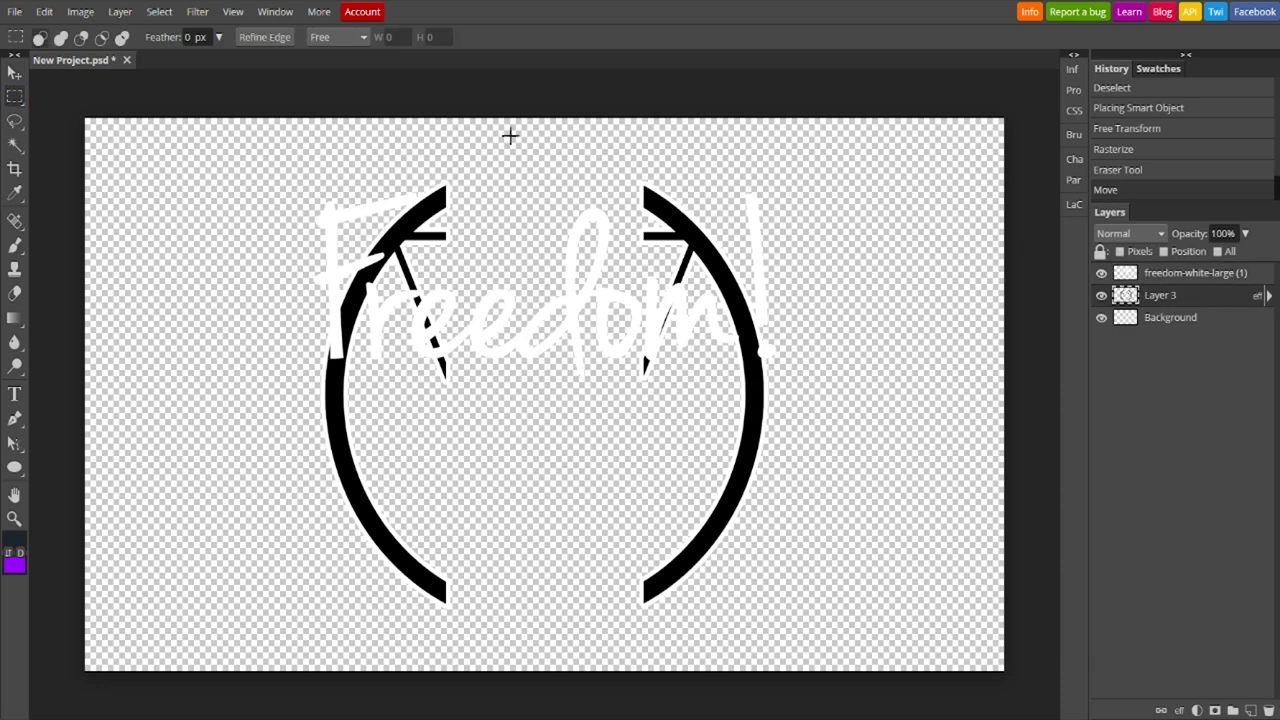
Shift the left arc further left and shrink it slightly
left_click_drag(510, 135, 311, 630)
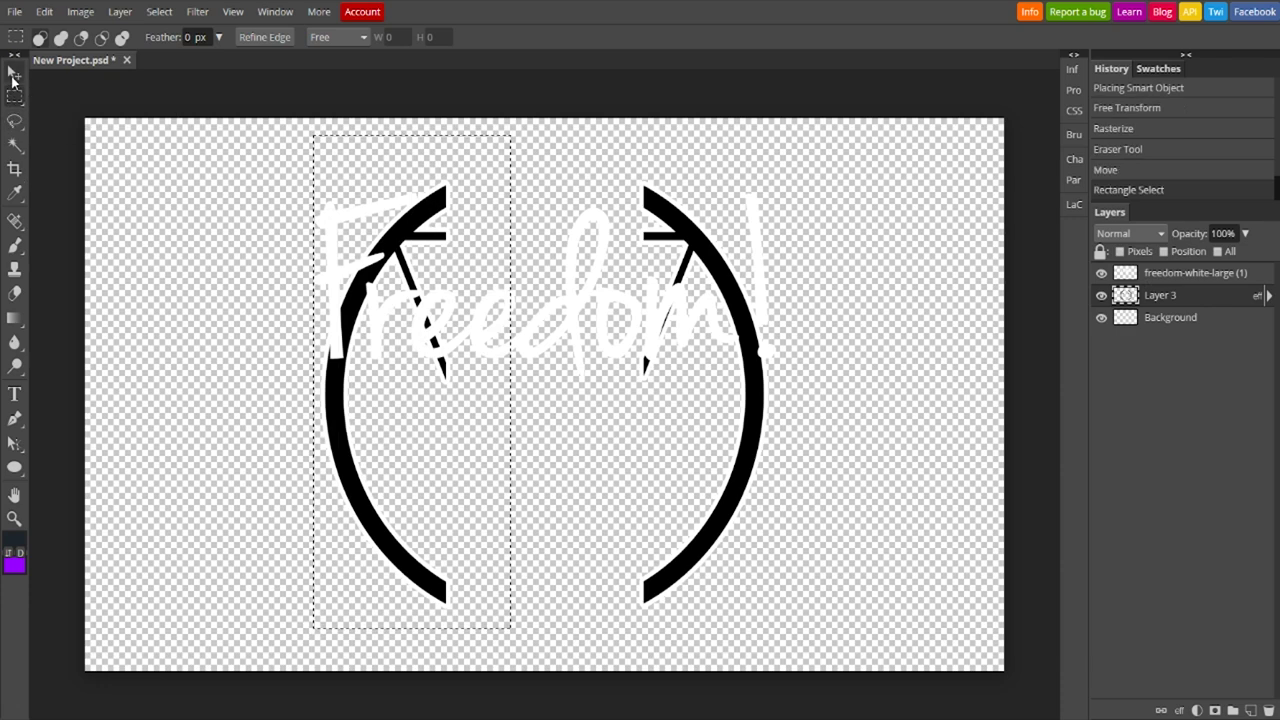
left_click(14, 72)
left_click_drag(476, 448, 351, 467)
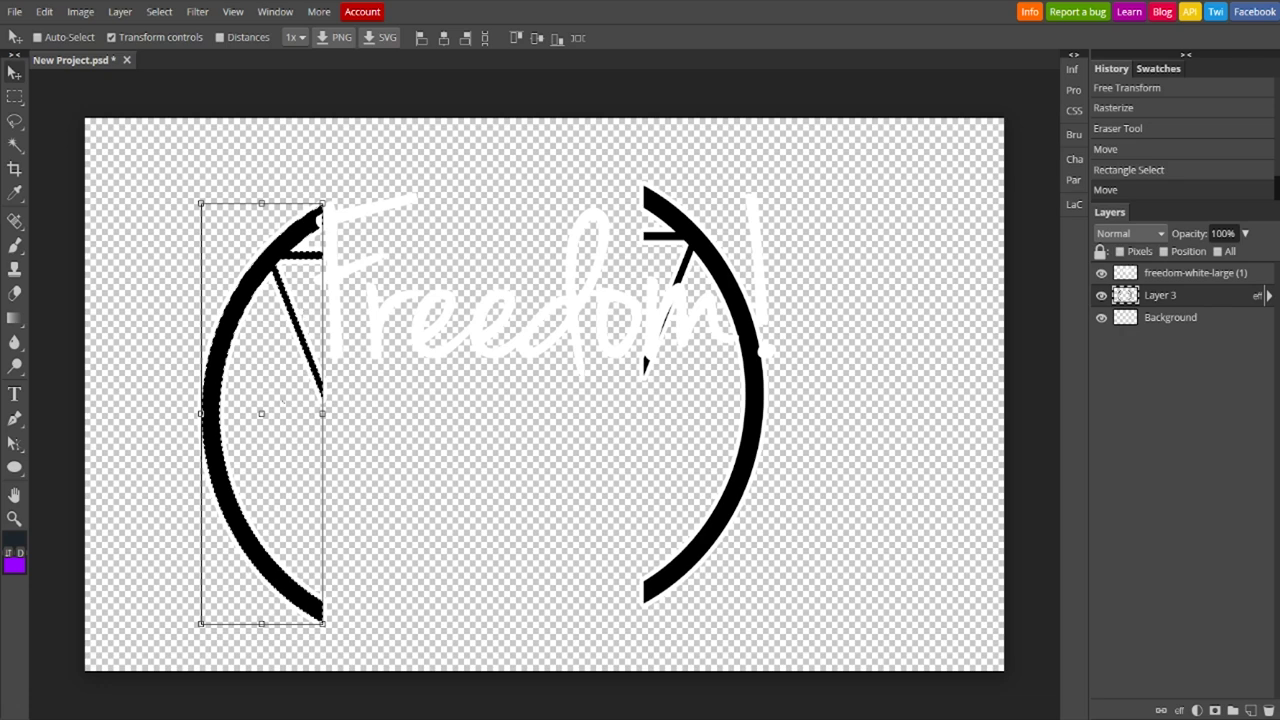
left_click_drag(200, 623, 229, 528)
key("m")
key("ctrl+d")
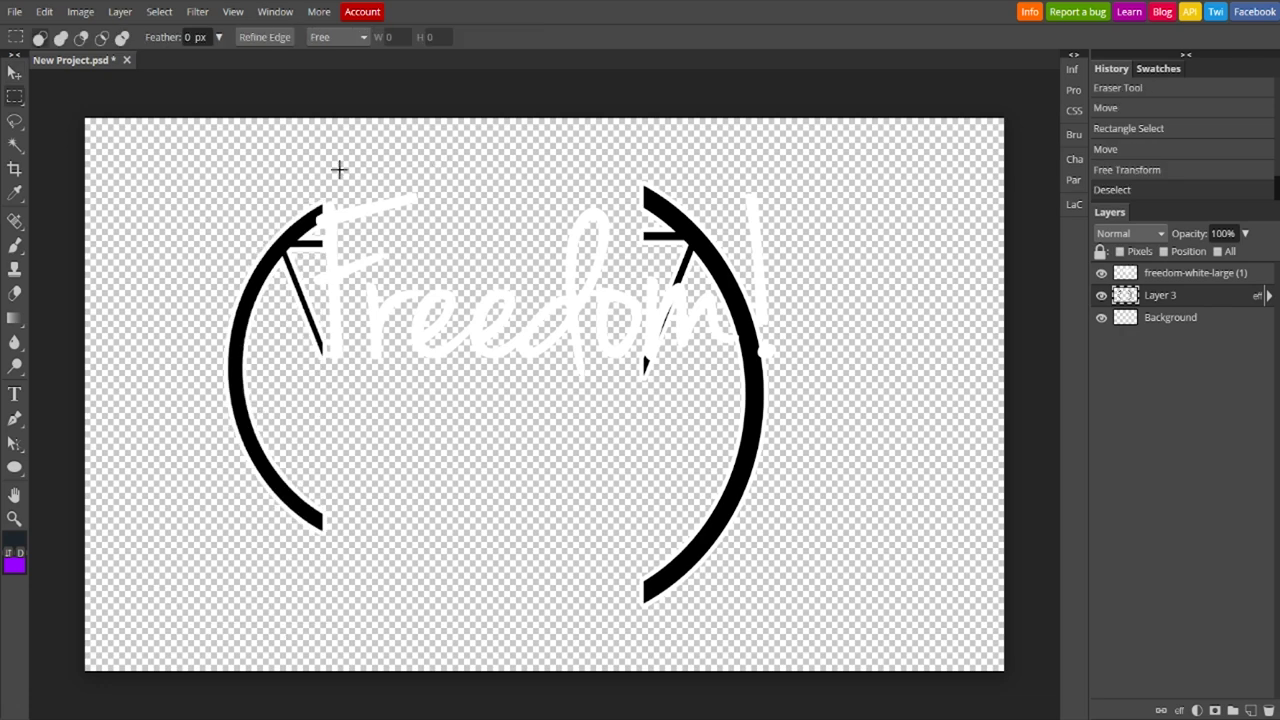
left_click(14, 73)
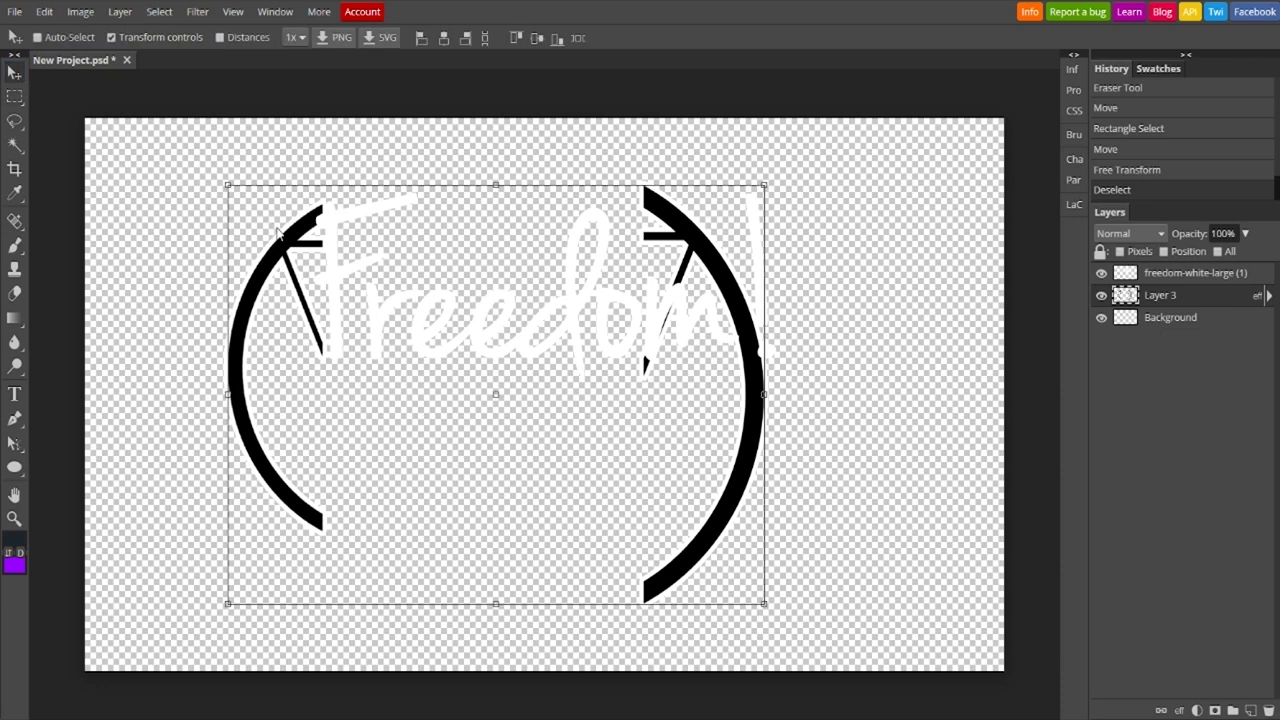
Rotate the right arc 180°, flip it horizontally and place it right of Freedom!
key("m")
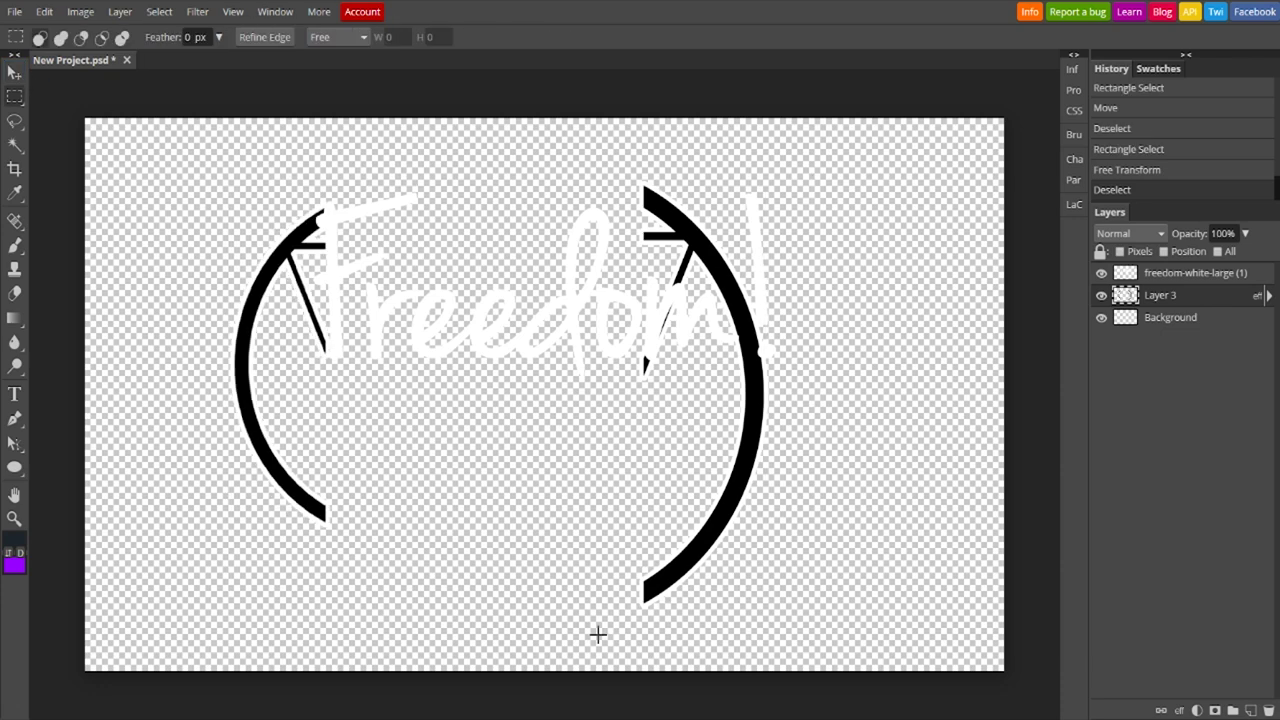
left_click_drag(598, 635, 827, 166)
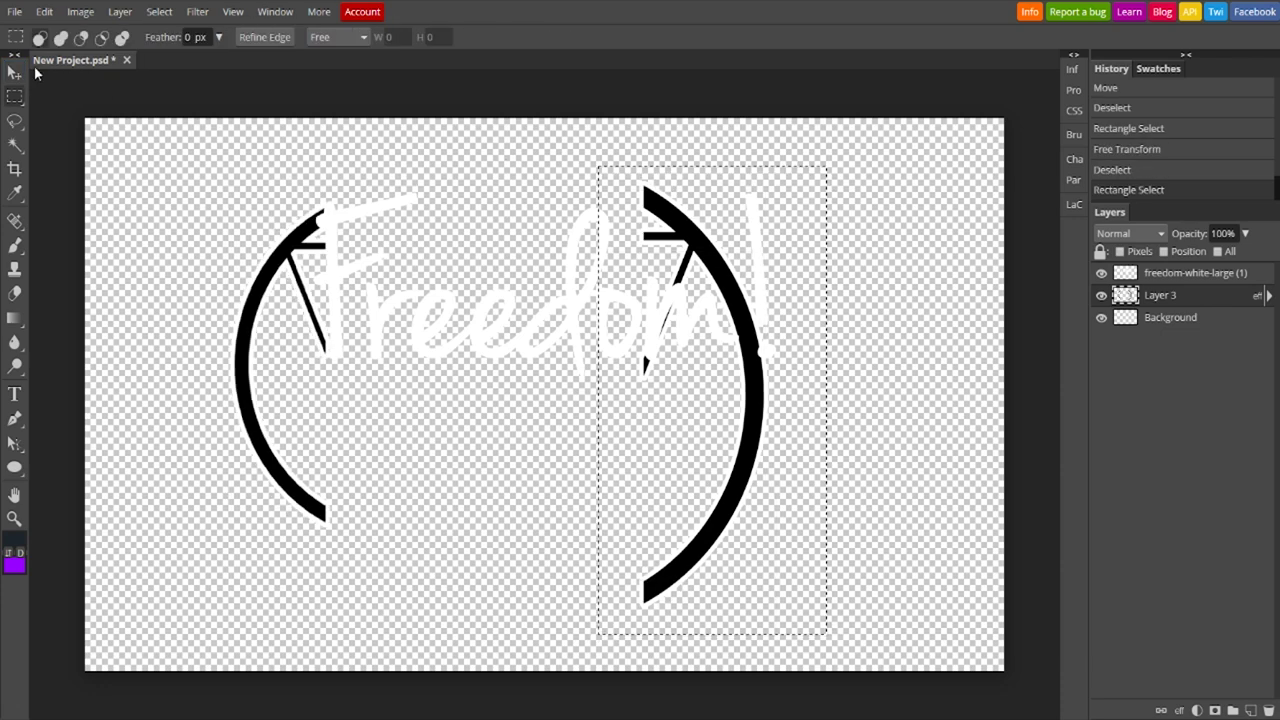
left_click(14, 73)
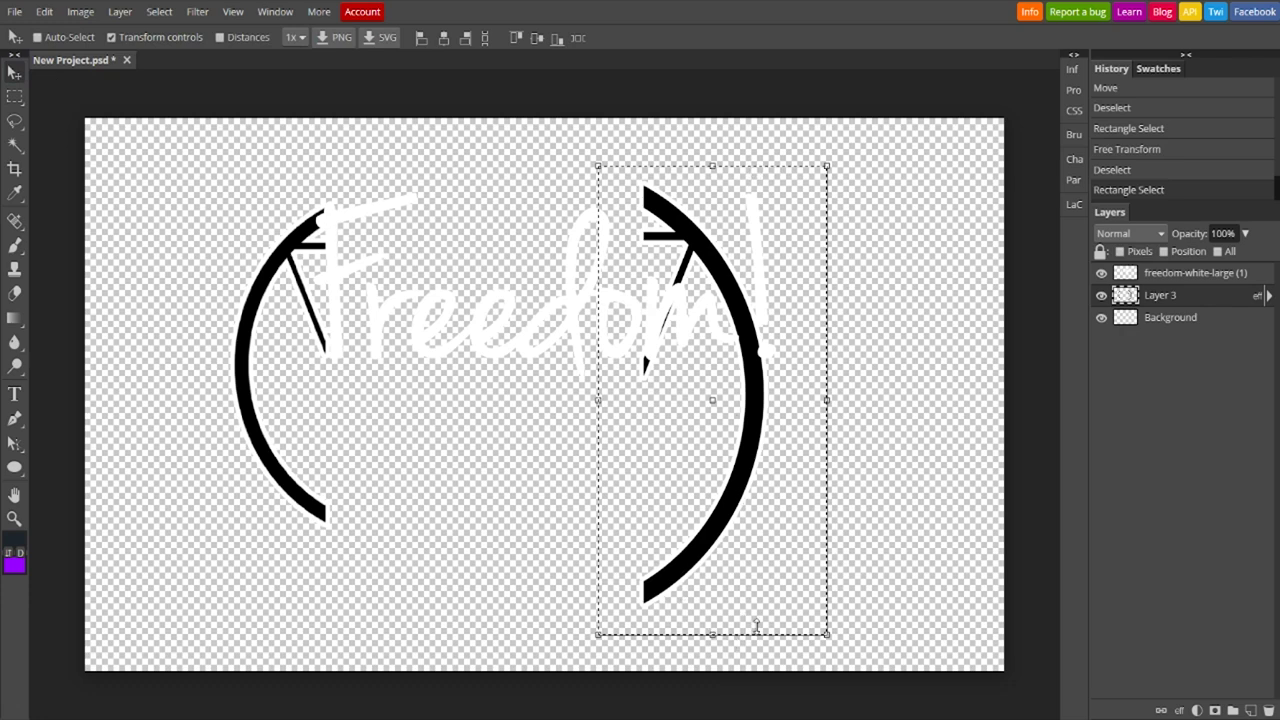
left_click_drag(712, 660, 719, 140)
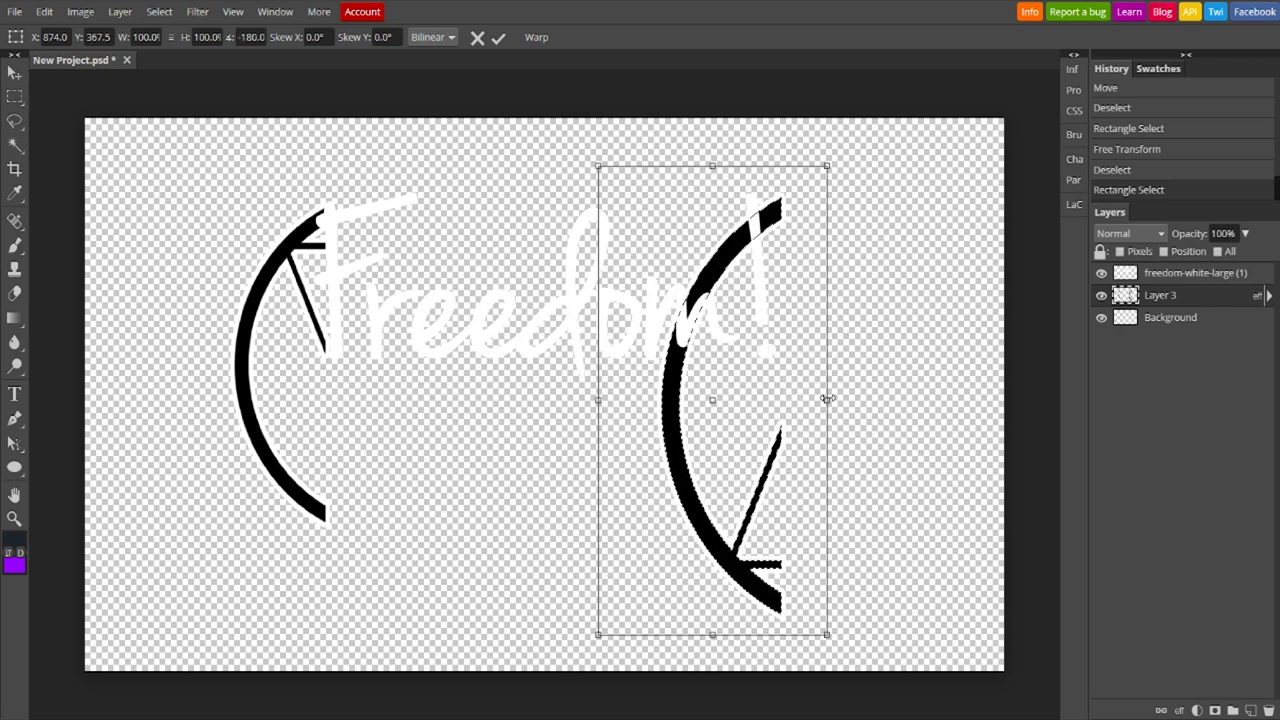
left_click_drag(706, 503, 814, 446)
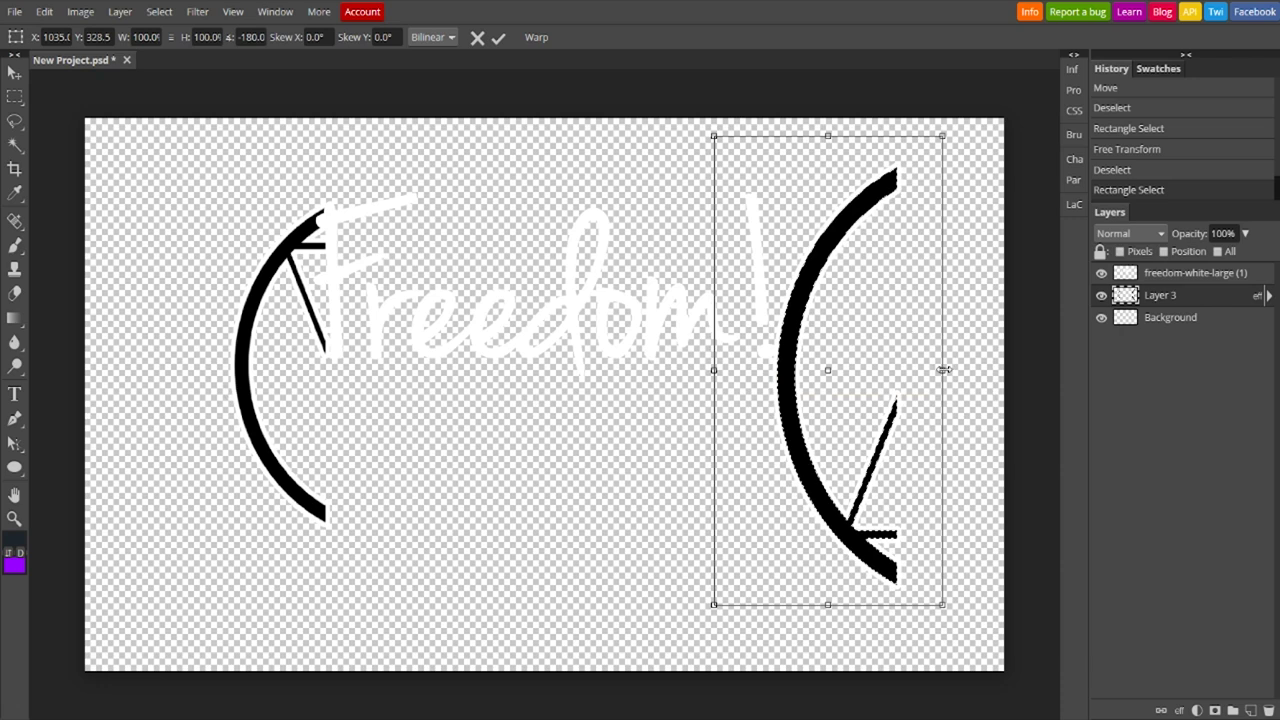
left_click_drag(943, 370, 482, 384)
key("Return")
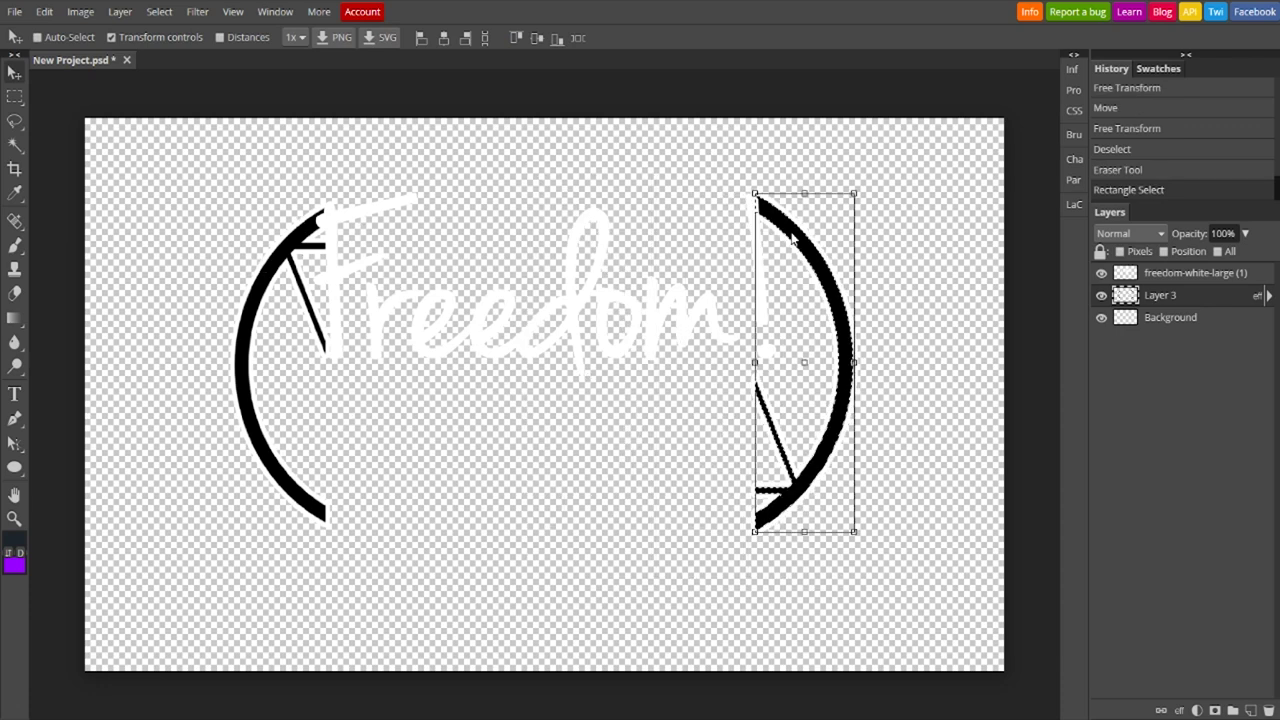
left_click_drag(792, 236, 792, 240)
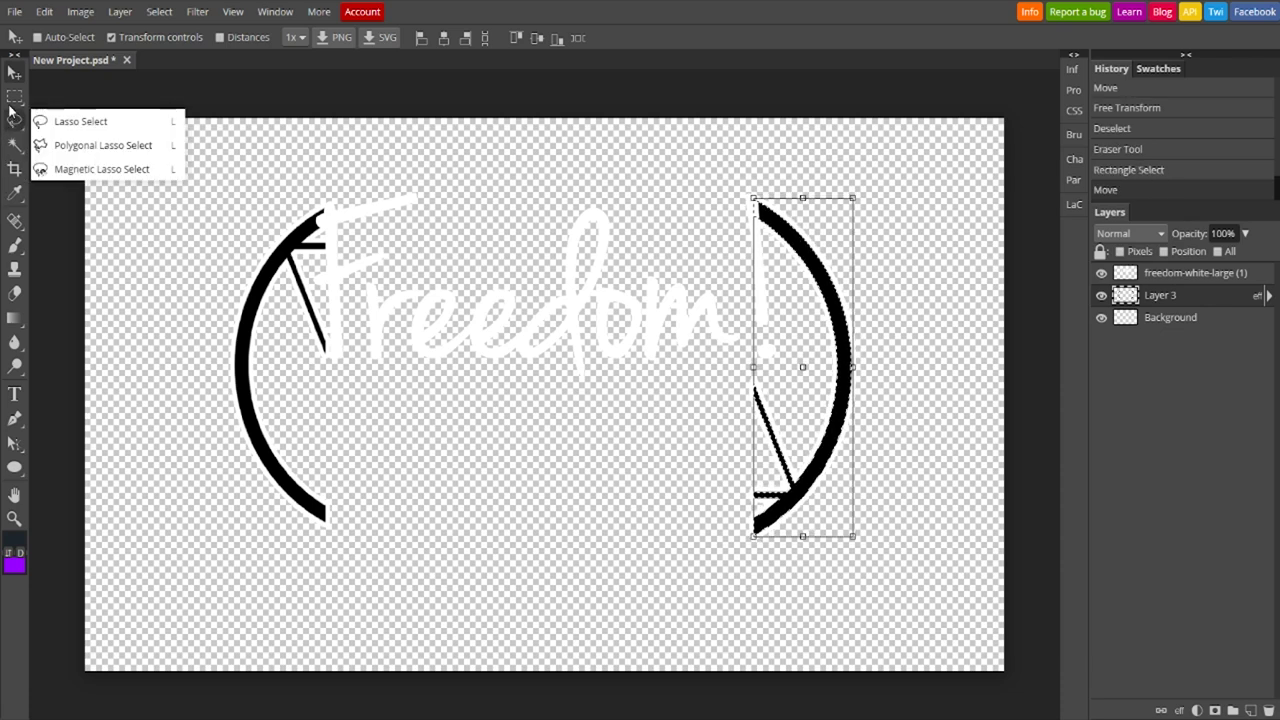
Select the Freedom! layer and give it a 3 px black outside stroke
key("m")
left_click(496, 140)
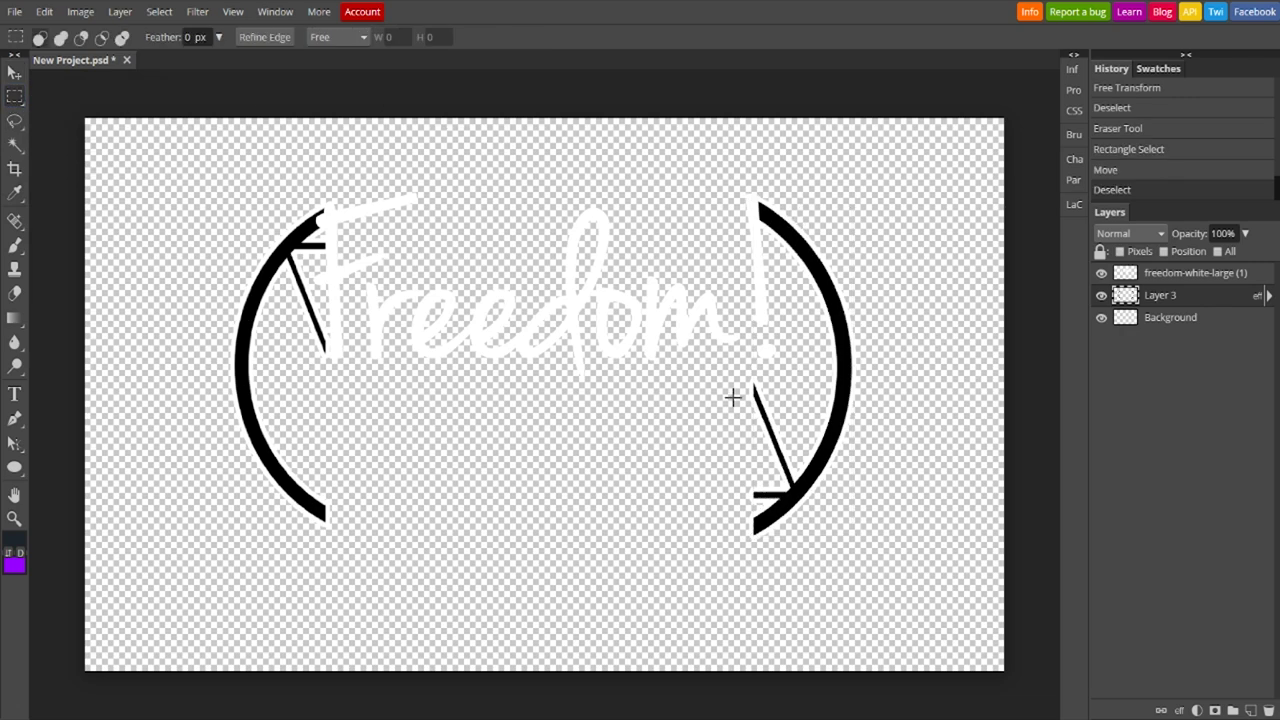
left_click(1162, 278)
left_click(1175, 703)
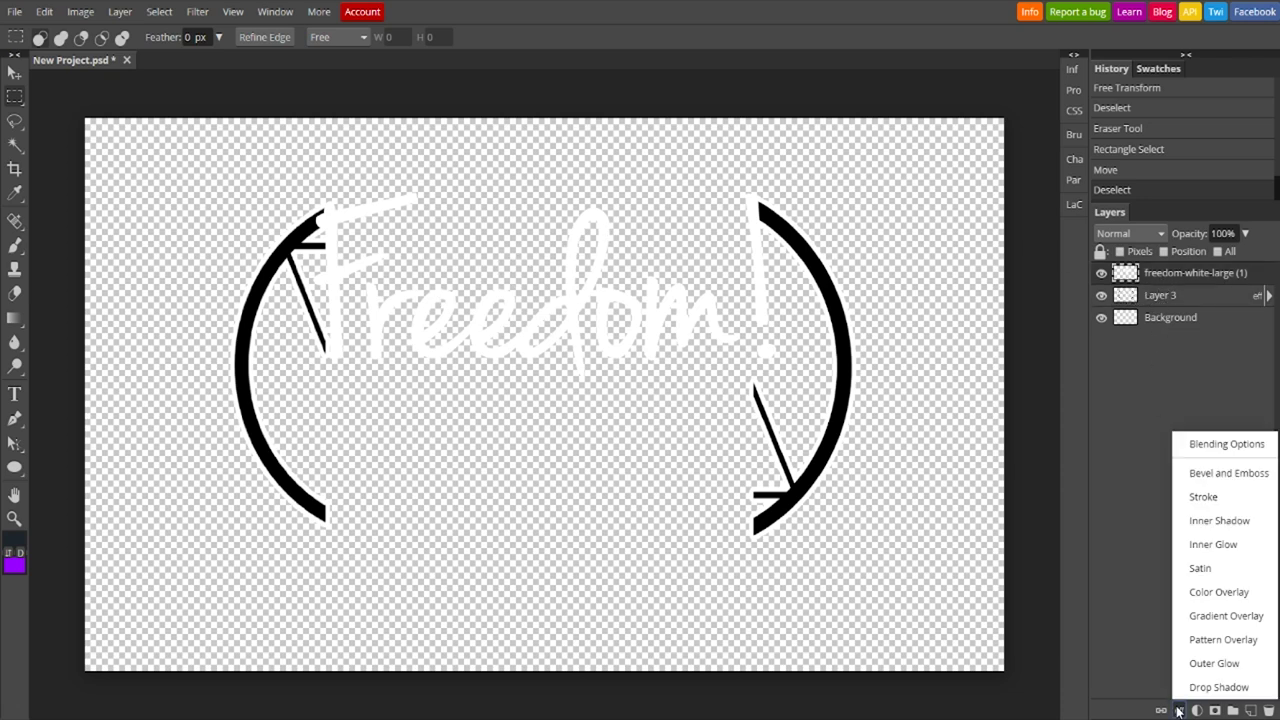
left_click(1205, 498)
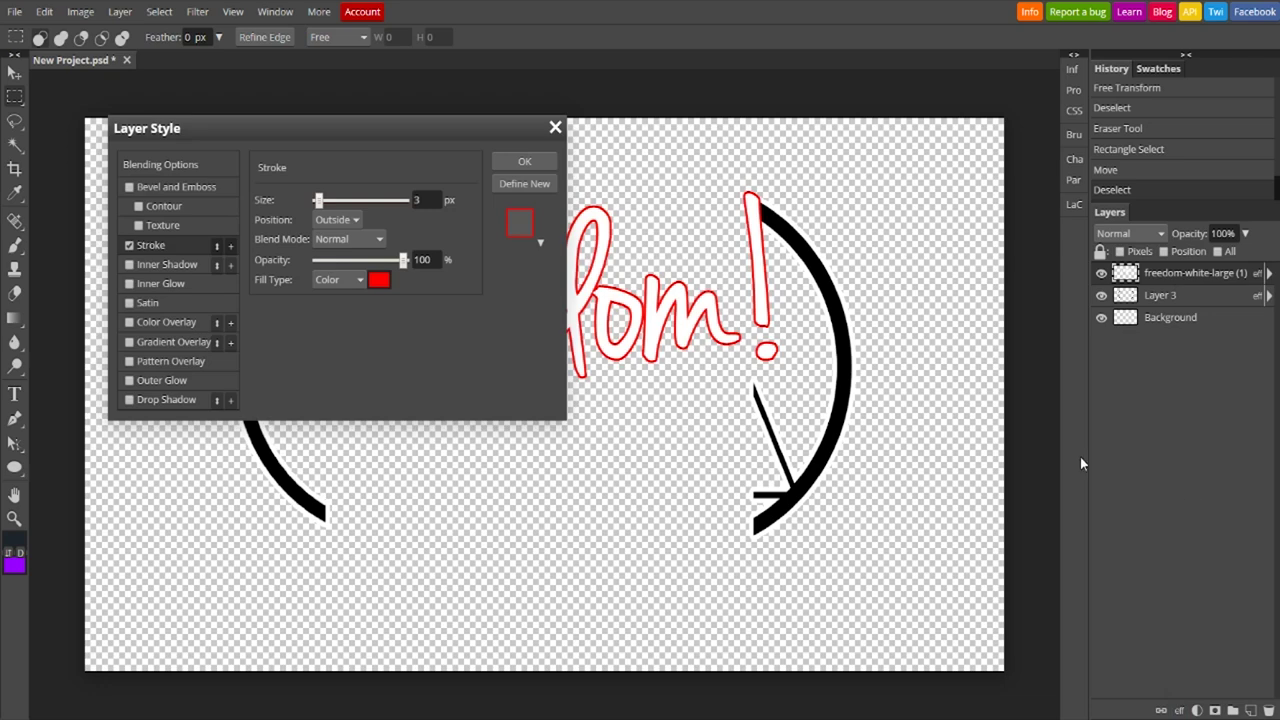
left_click(378, 279)
left_click_drag(213, 290, 343, 366)
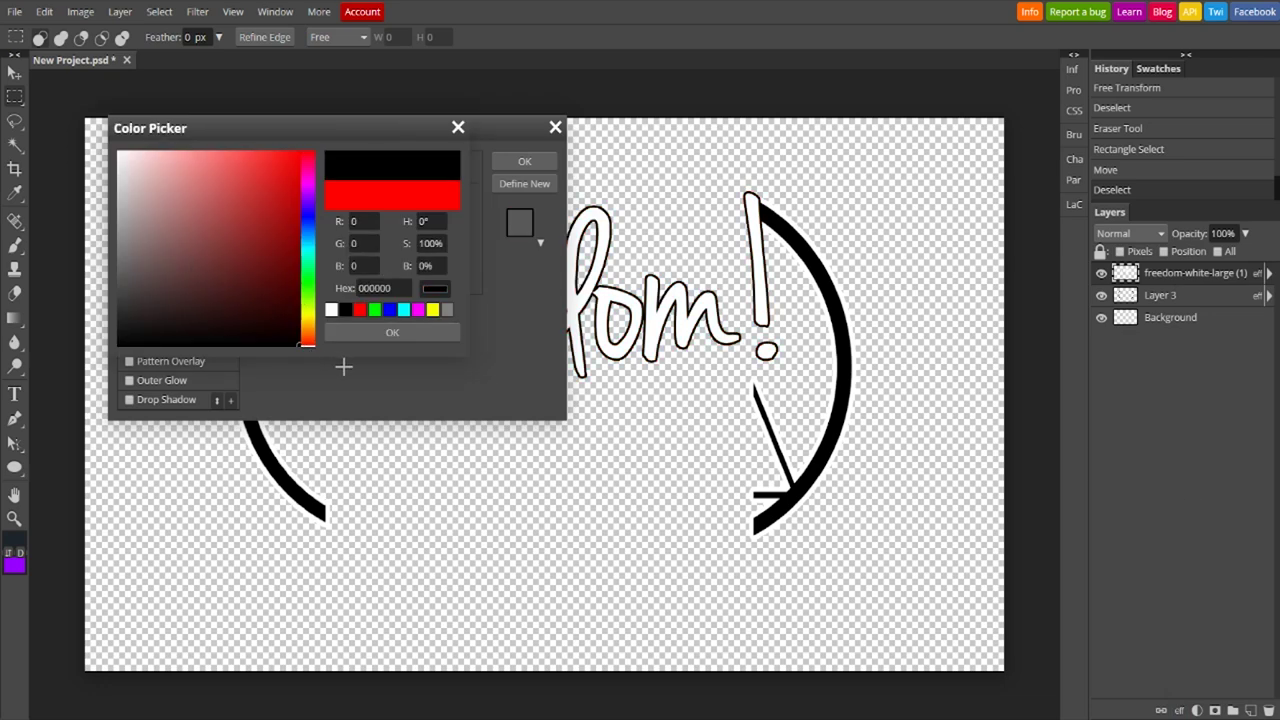
left_click(371, 335)
left_click_drag(467, 129, 582, 299)
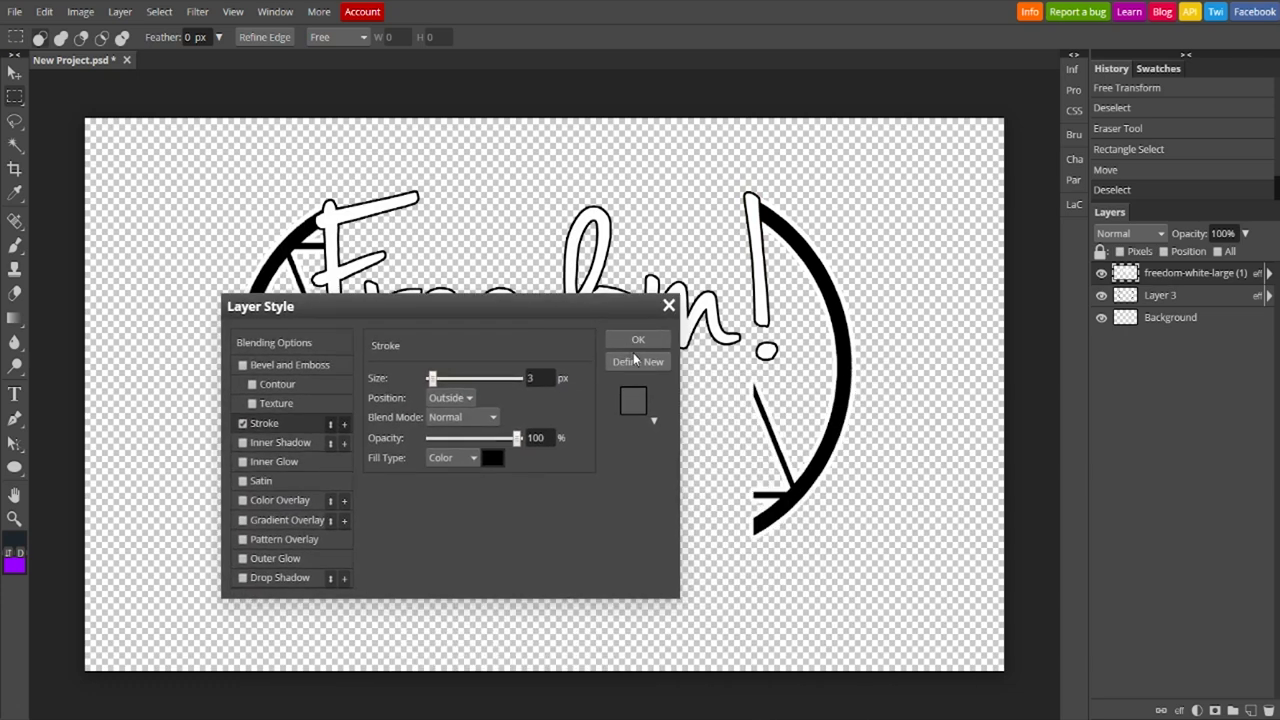
left_click(640, 334)
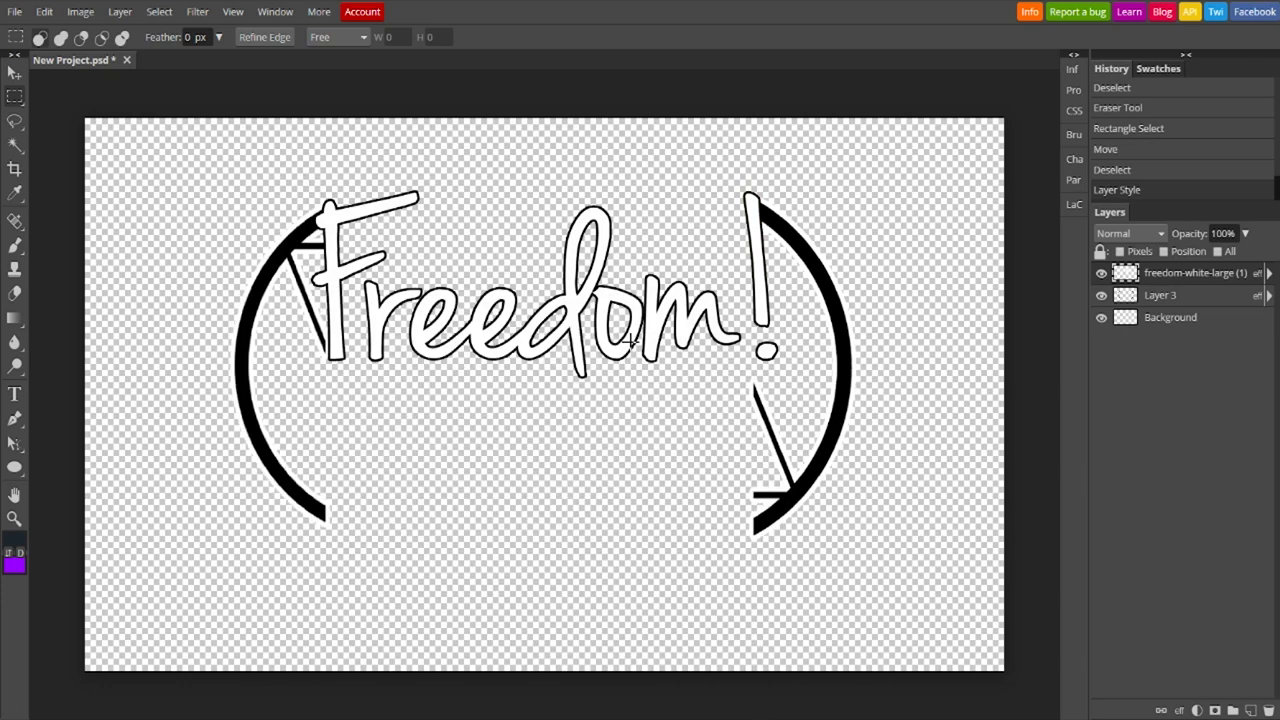
Type FLASH below Freedom! and enlarge it to about 190 px across the emblem
left_click(15, 395)
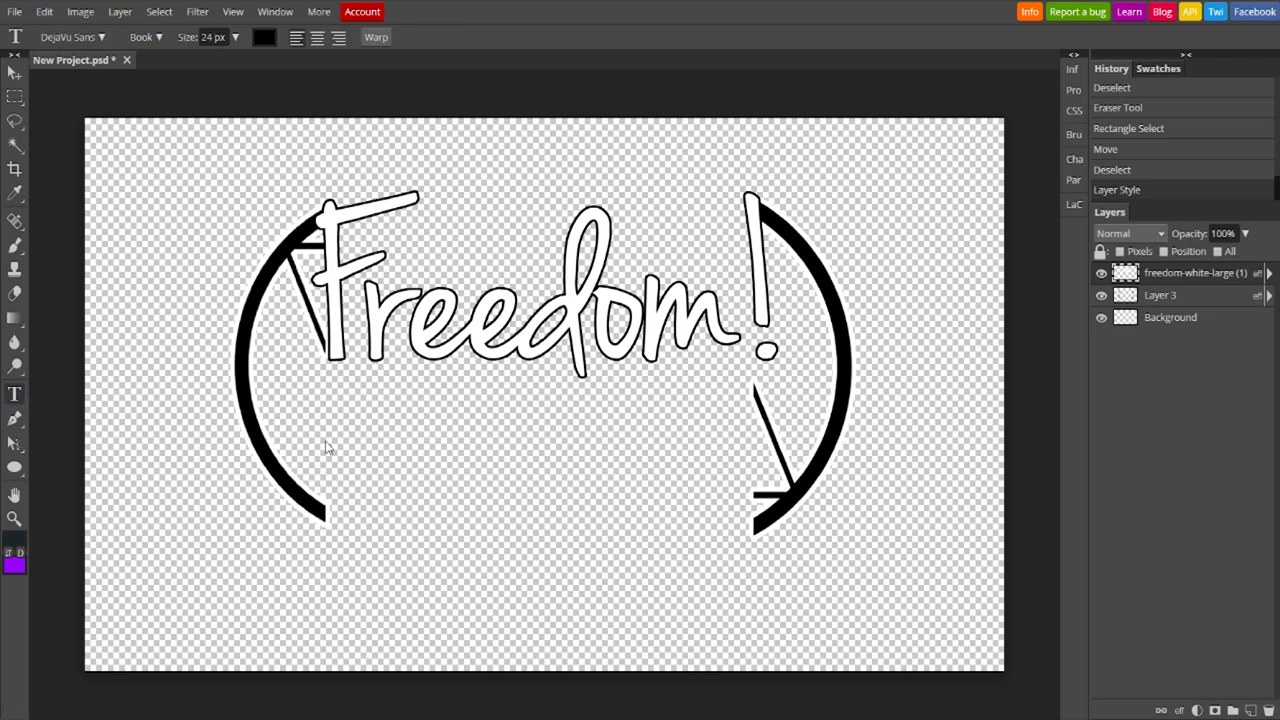
left_click(321, 384)
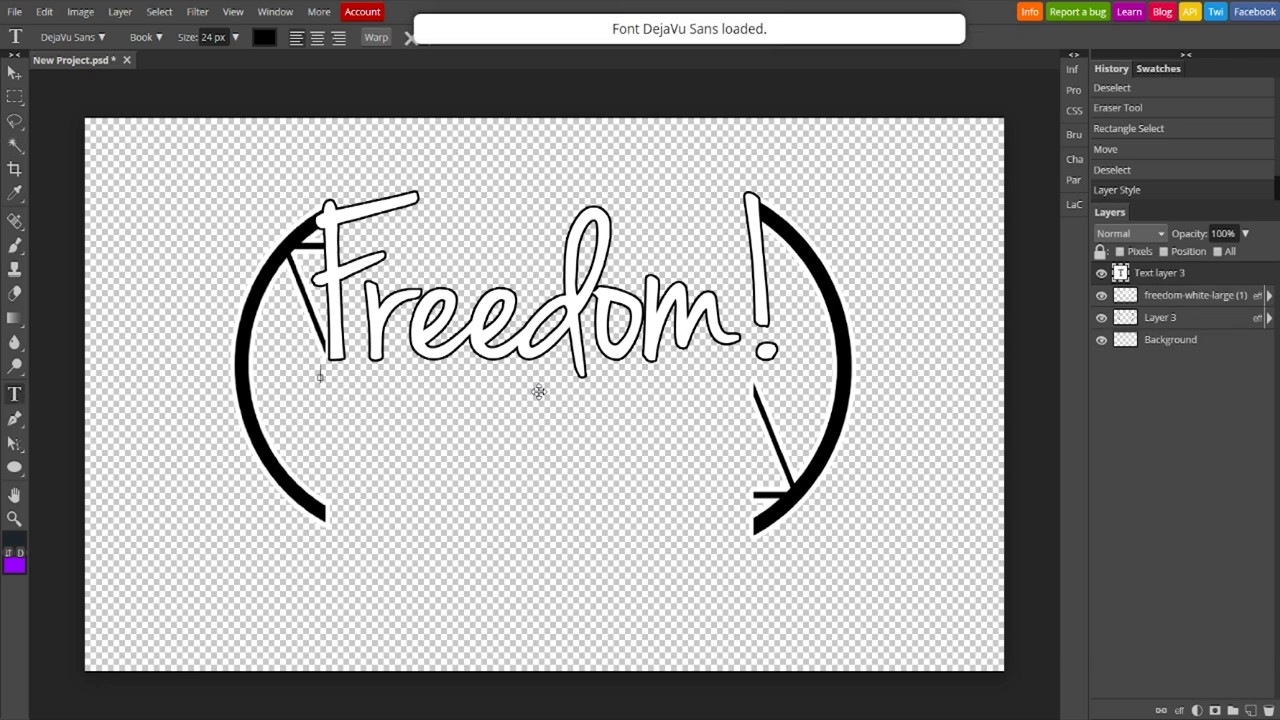
type("FLASH")
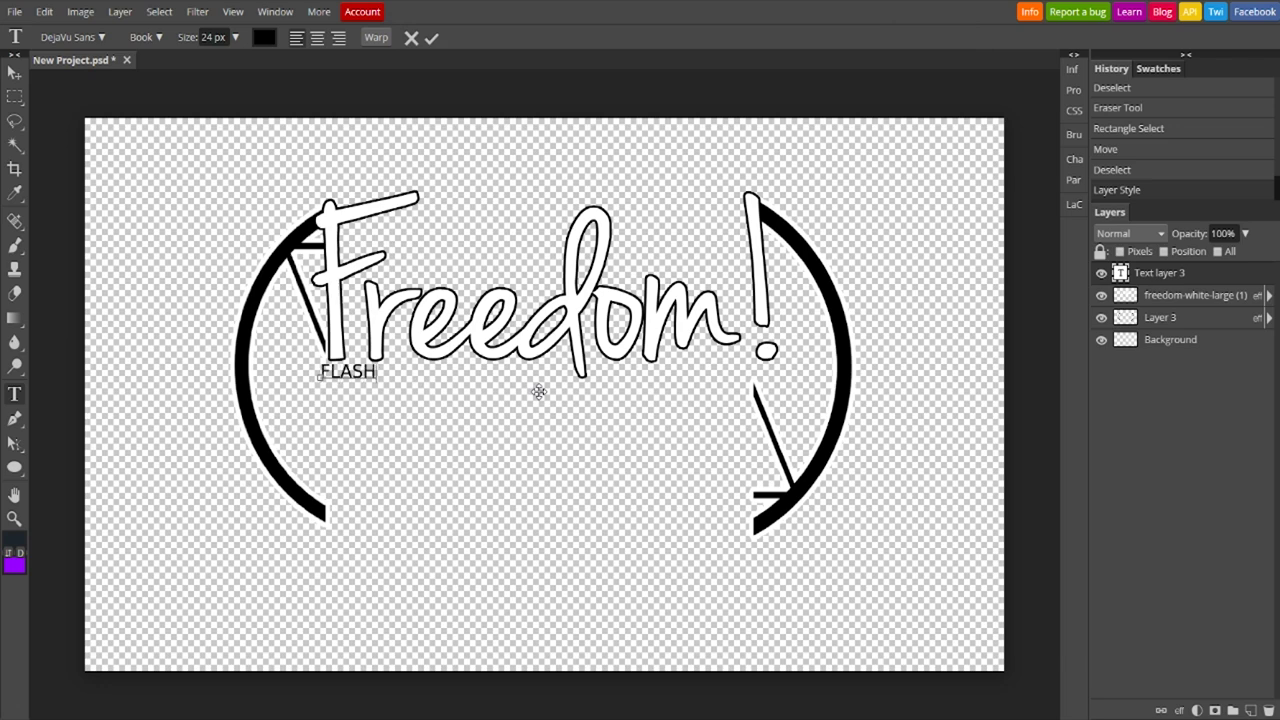
left_click(14, 72)
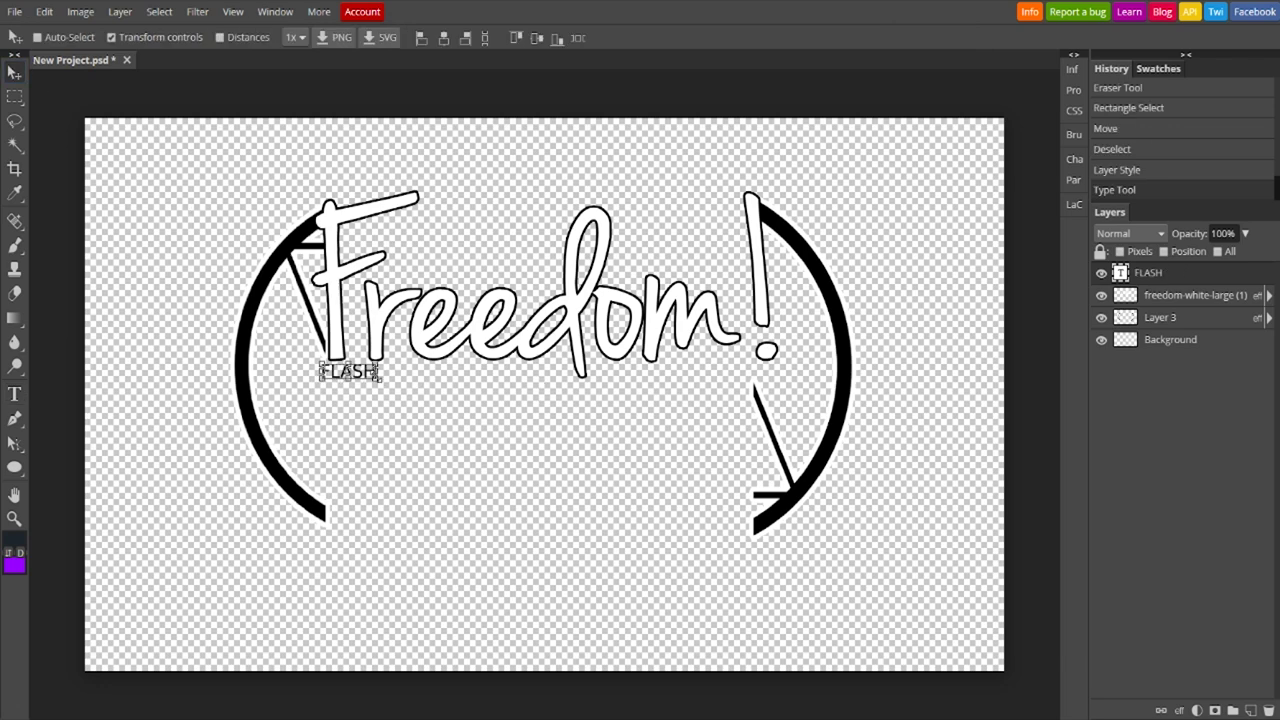
left_click_drag(379, 378, 742, 478)
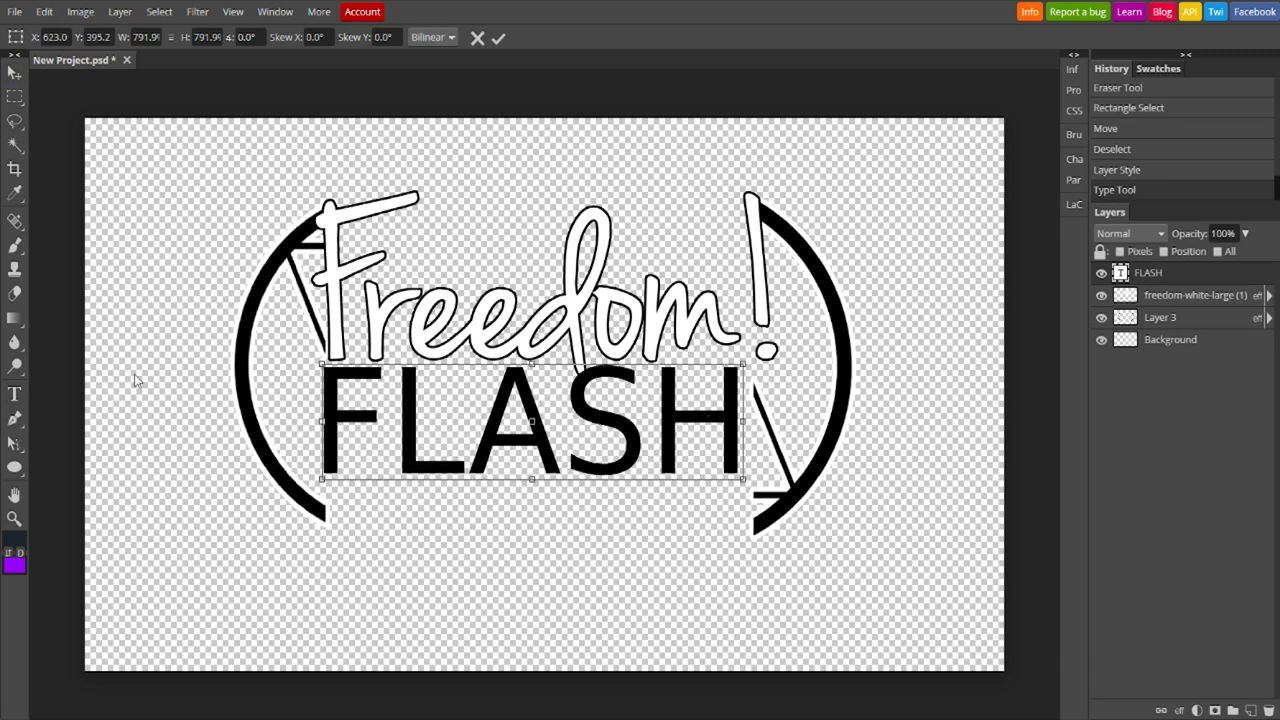
Return to text editing and select all the FLASH letters for restyling
left_click(14, 366)
left_click(14, 393)
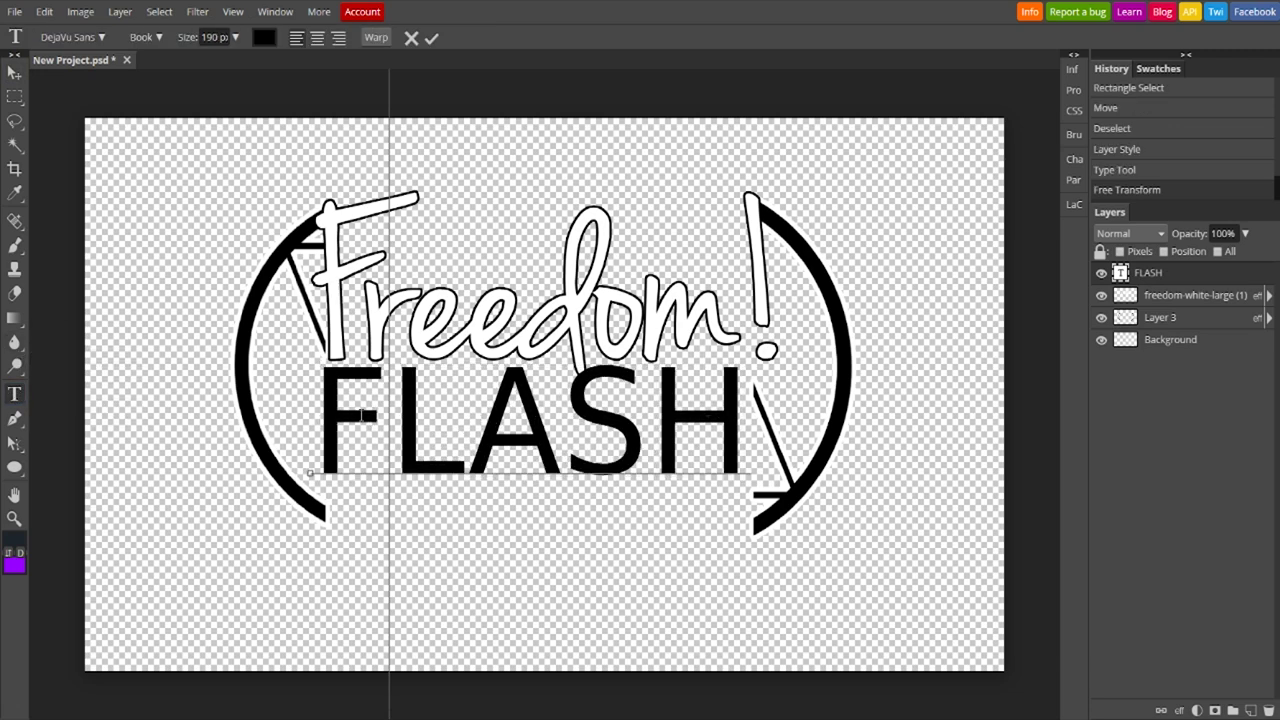
double_click(309, 509)
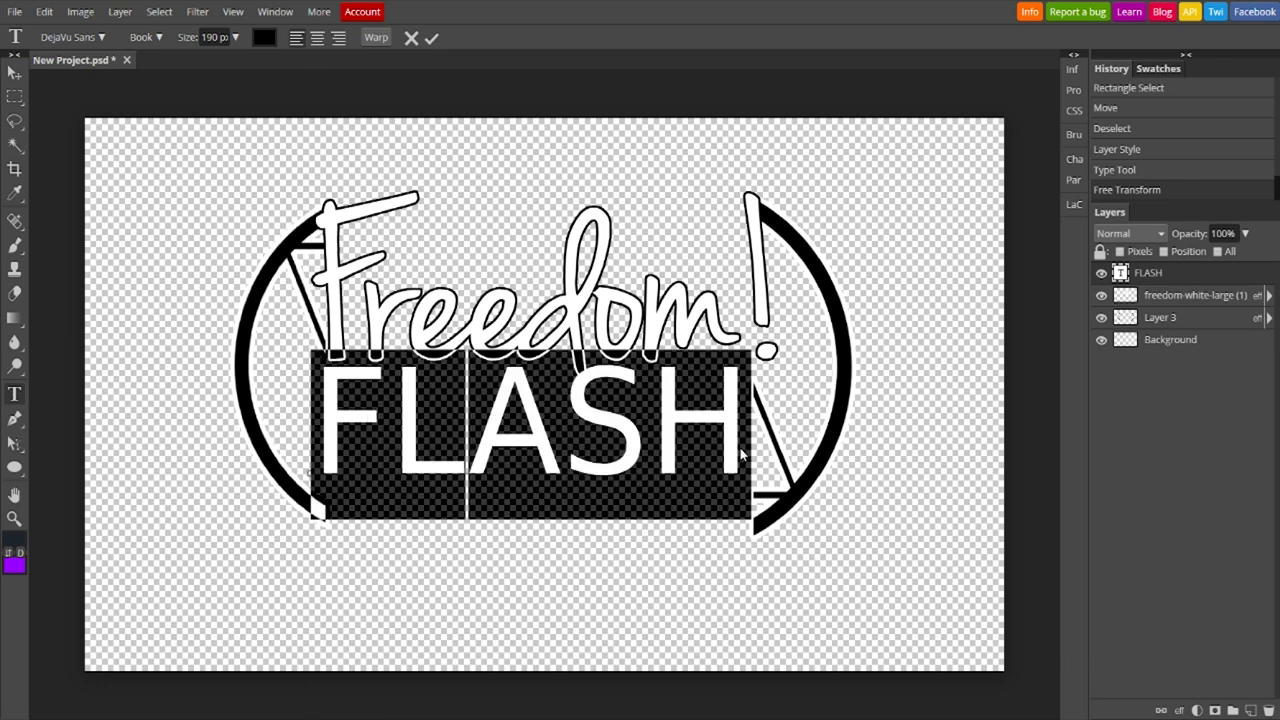
Set the FLASH text in the Courier Prime font
left_click(101, 38)
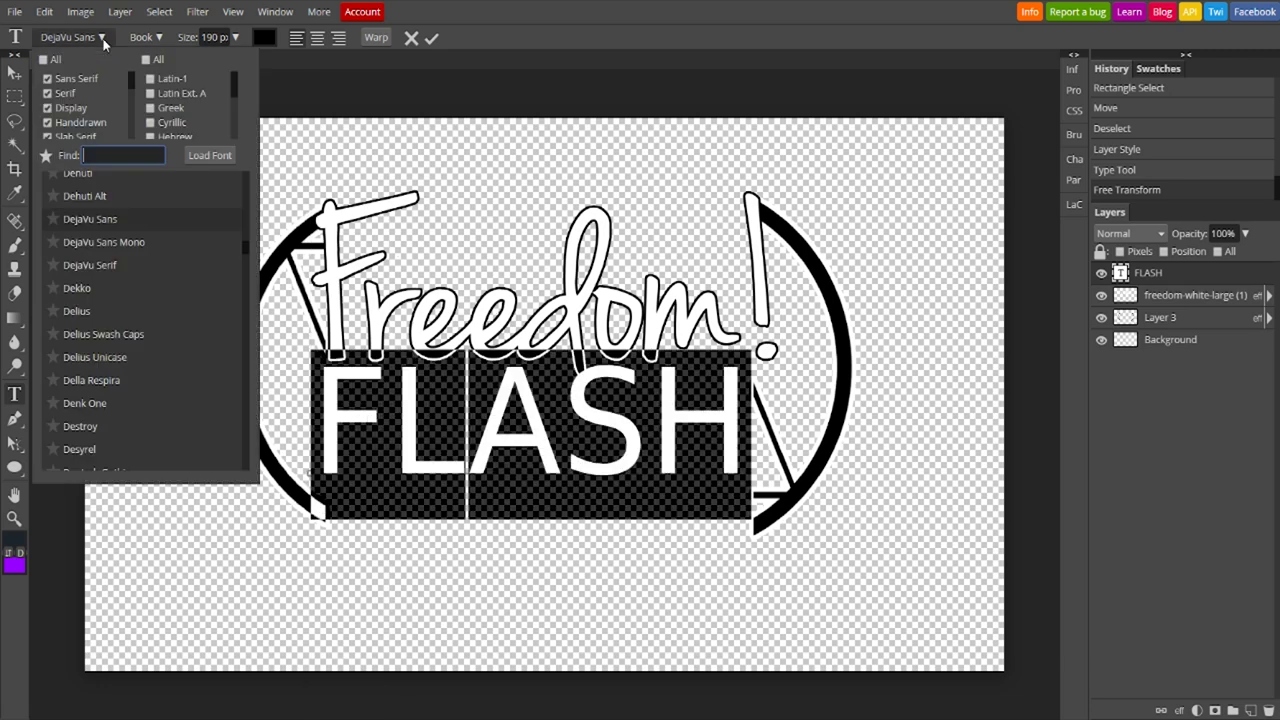
type("courier")
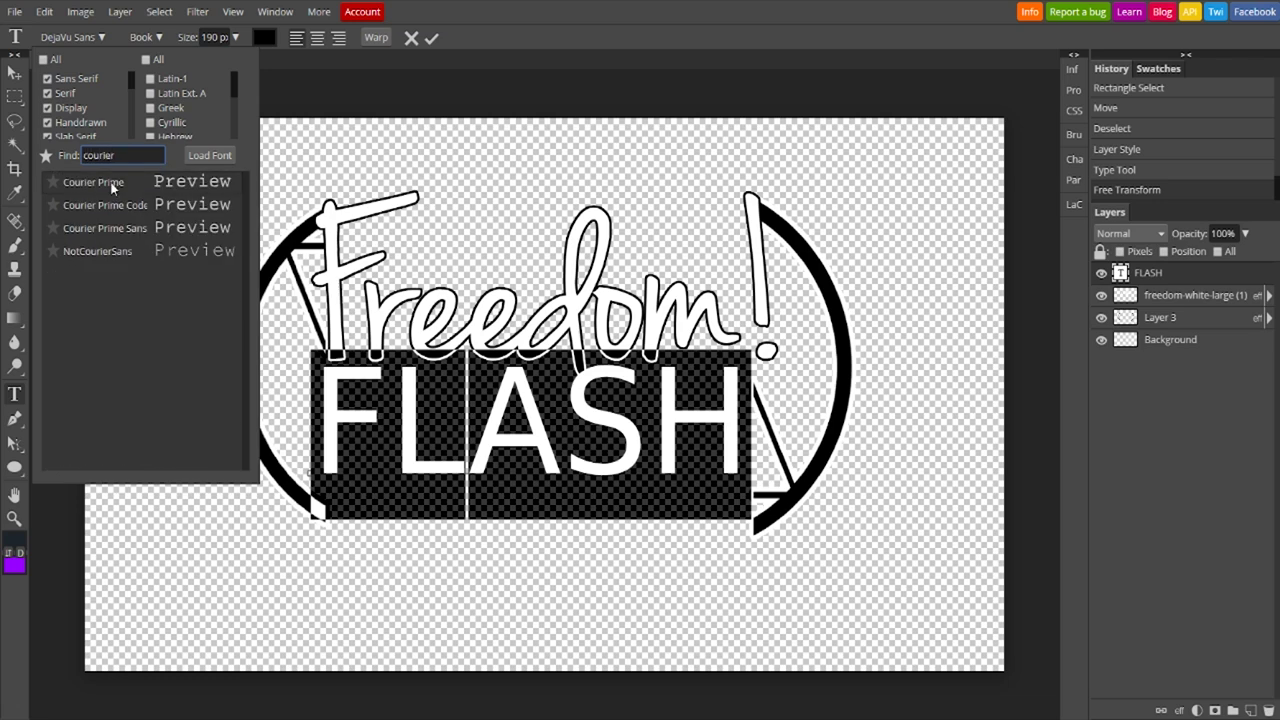
left_click(113, 184)
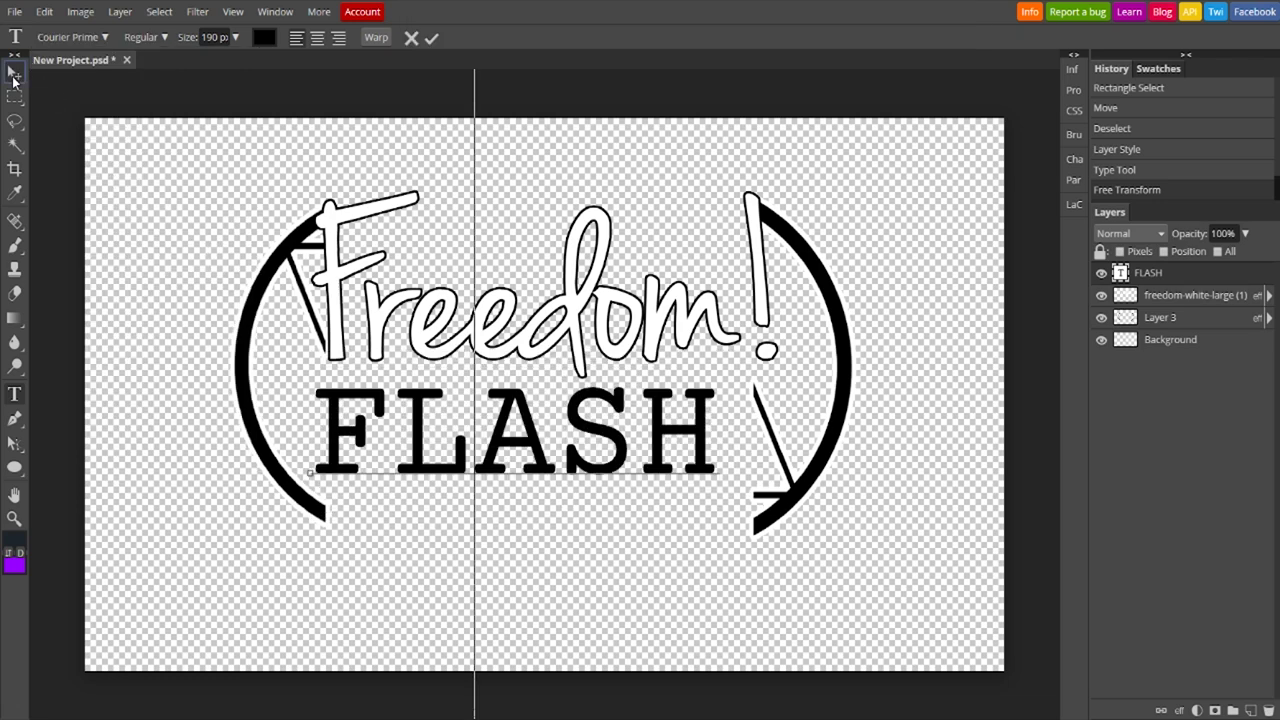
Stretch FLASH wider and position it snugly beneath Freedom!
left_click(14, 73)
left_click_drag(419, 436, 432, 415)
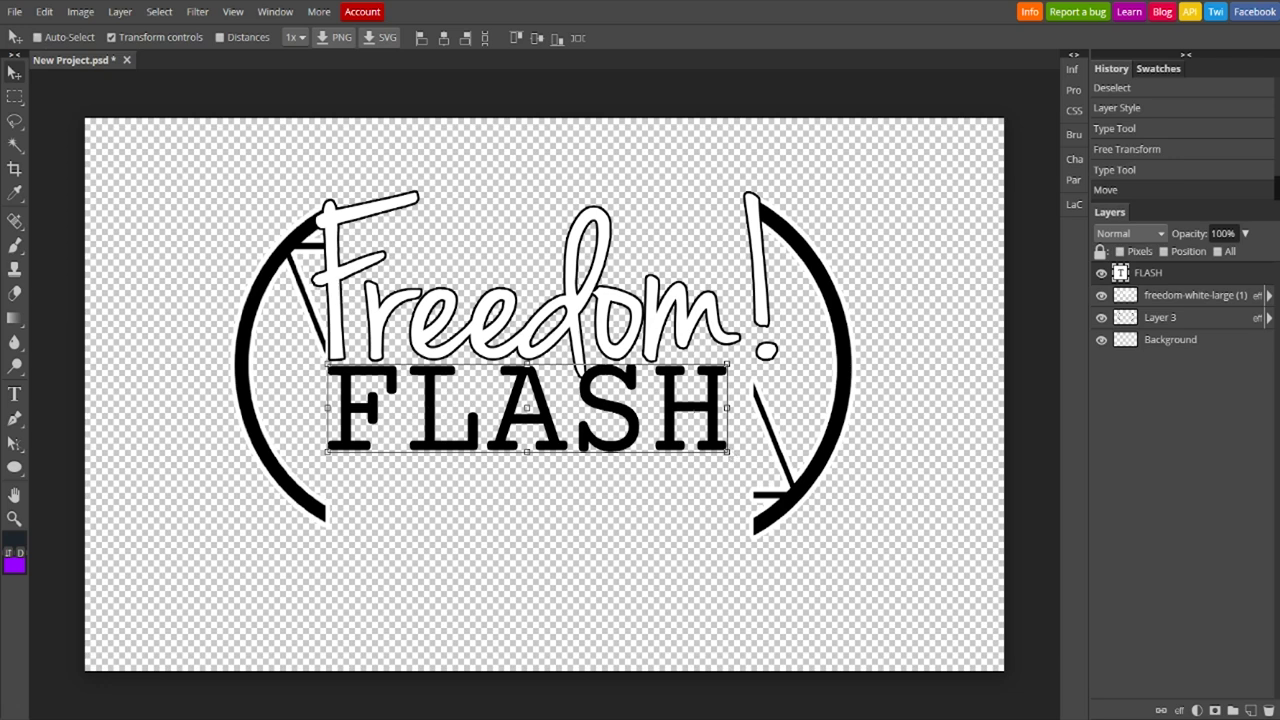
left_click_drag(728, 452, 759, 463)
left_click_drag(735, 400, 735, 408)
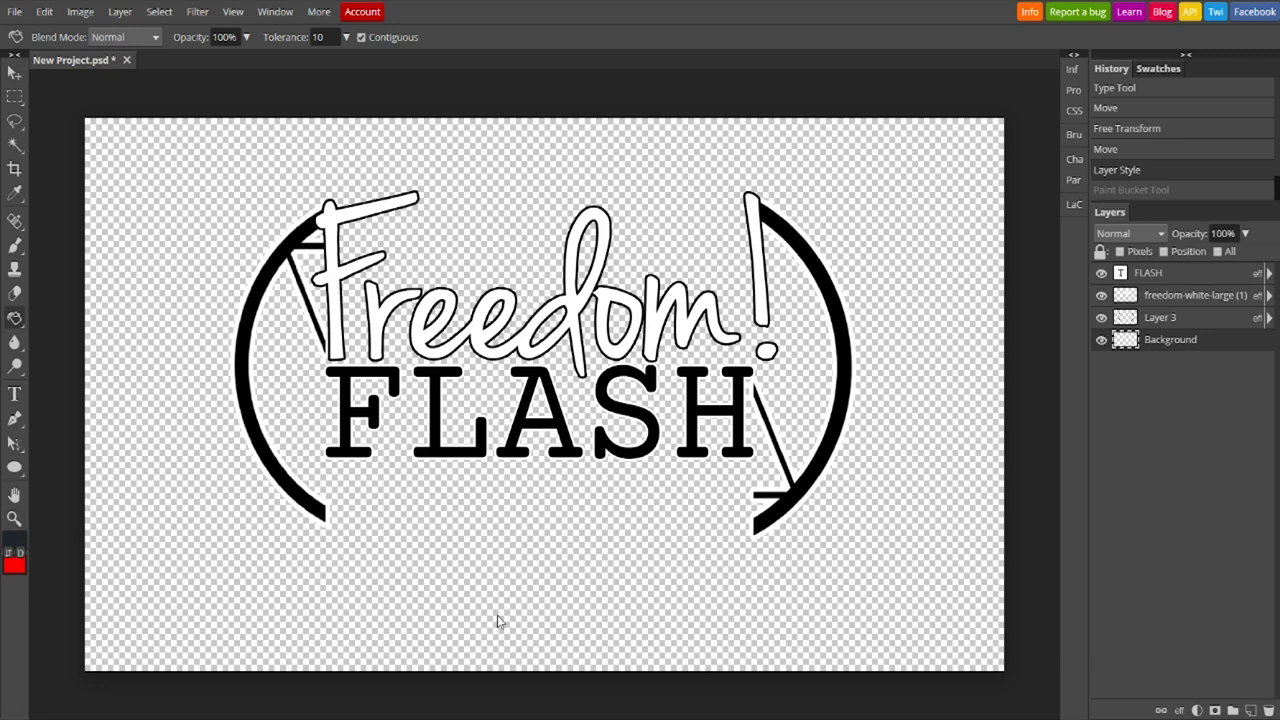
Restore the dark navy fill, duplicate FLASH below itself, and retype the copy as FRIDAYS
key("ctrl+y")
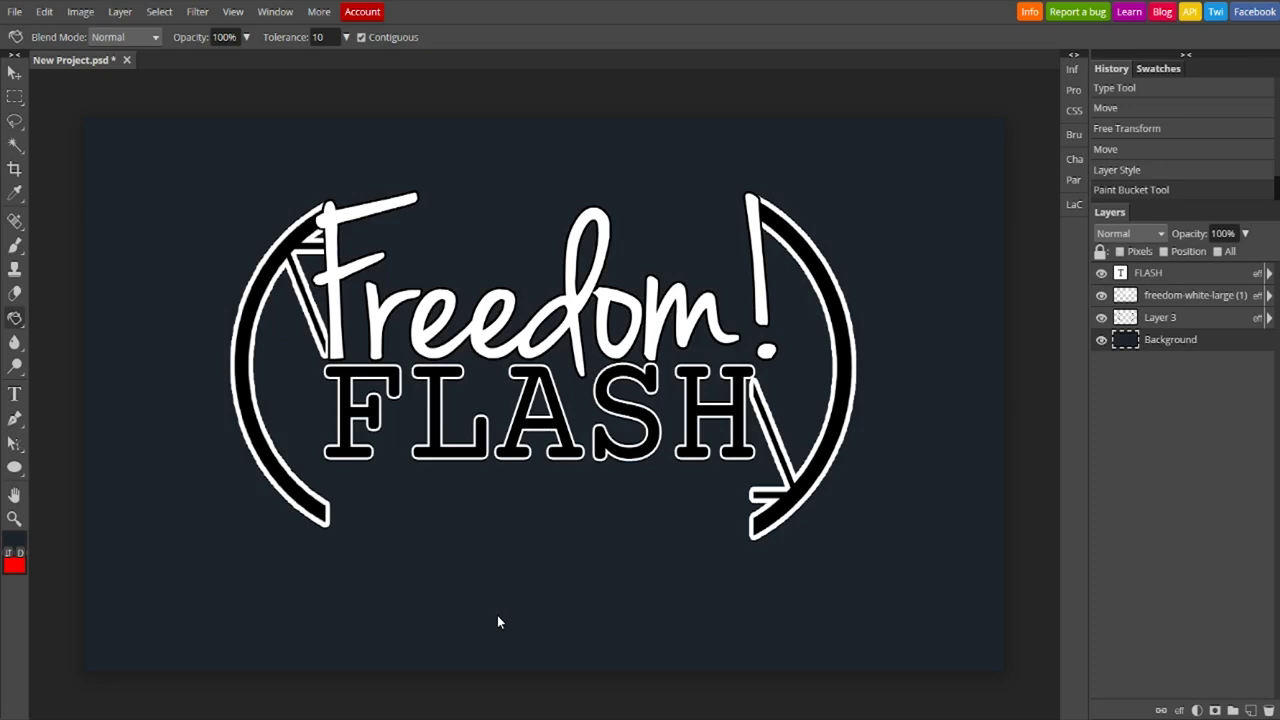
key("v")
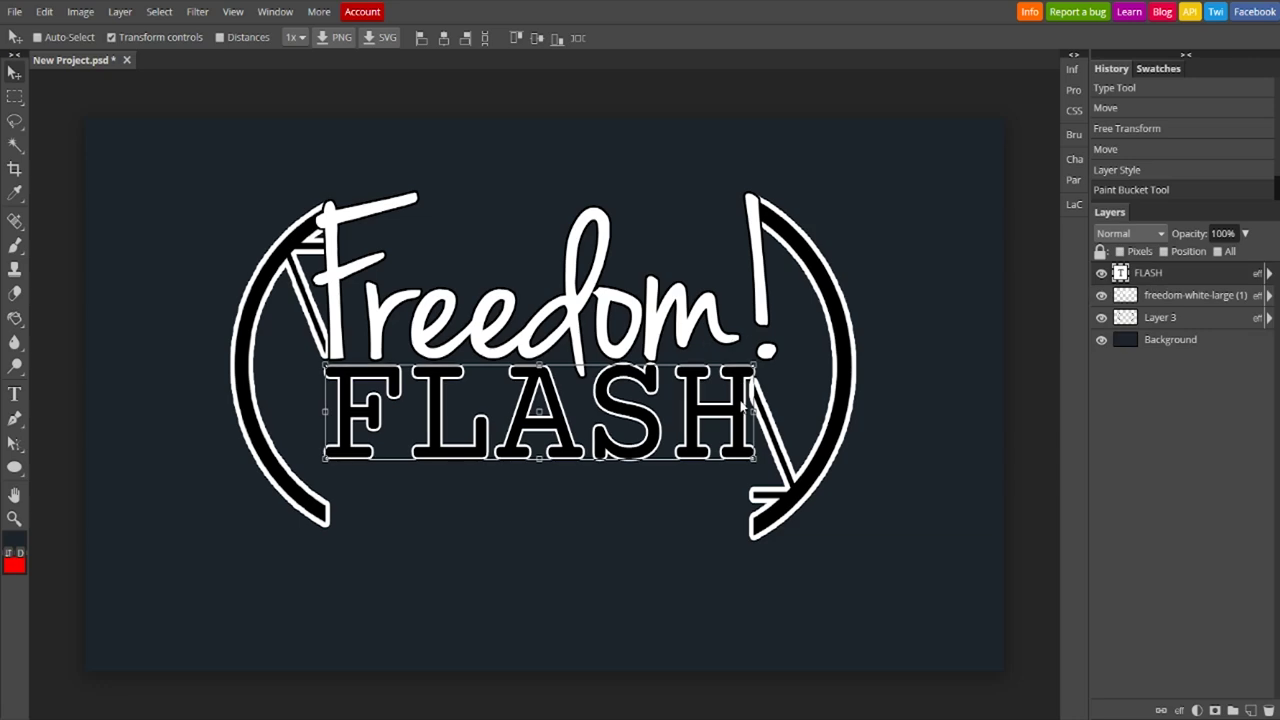
left_click_drag(745, 389, 740, 490)
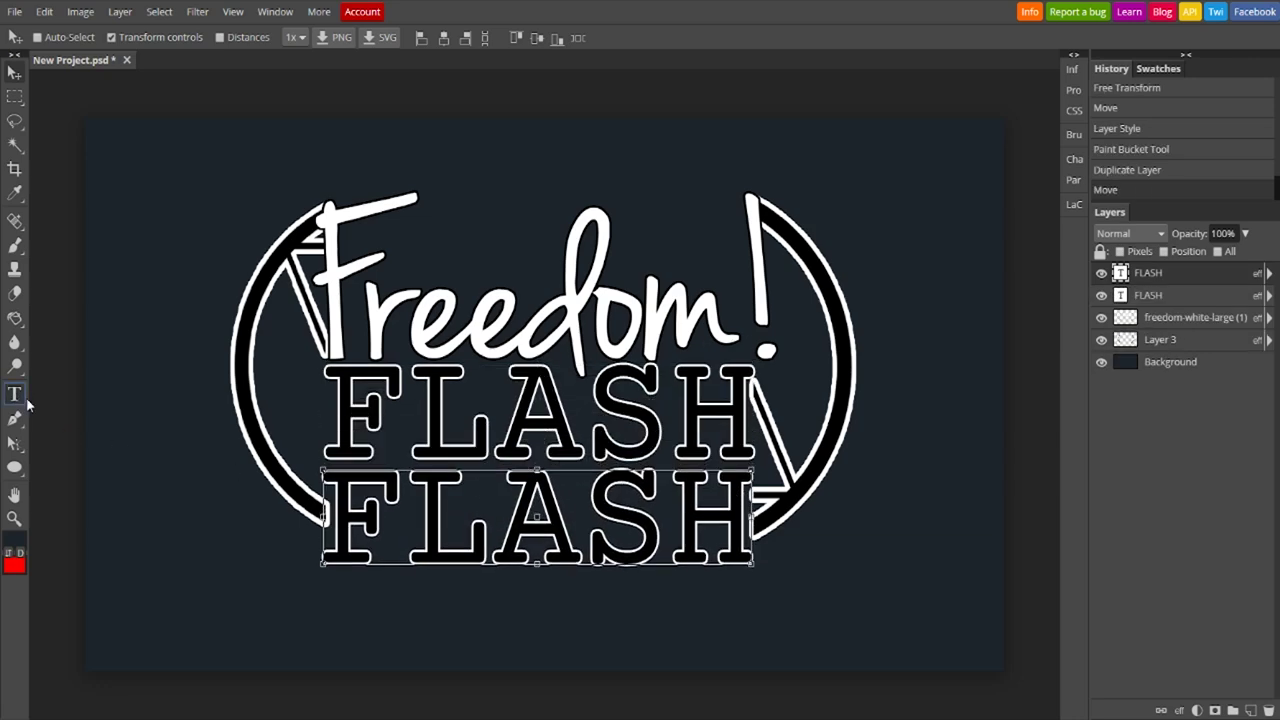
left_click(14, 394)
left_click_drag(326, 512, 766, 531)
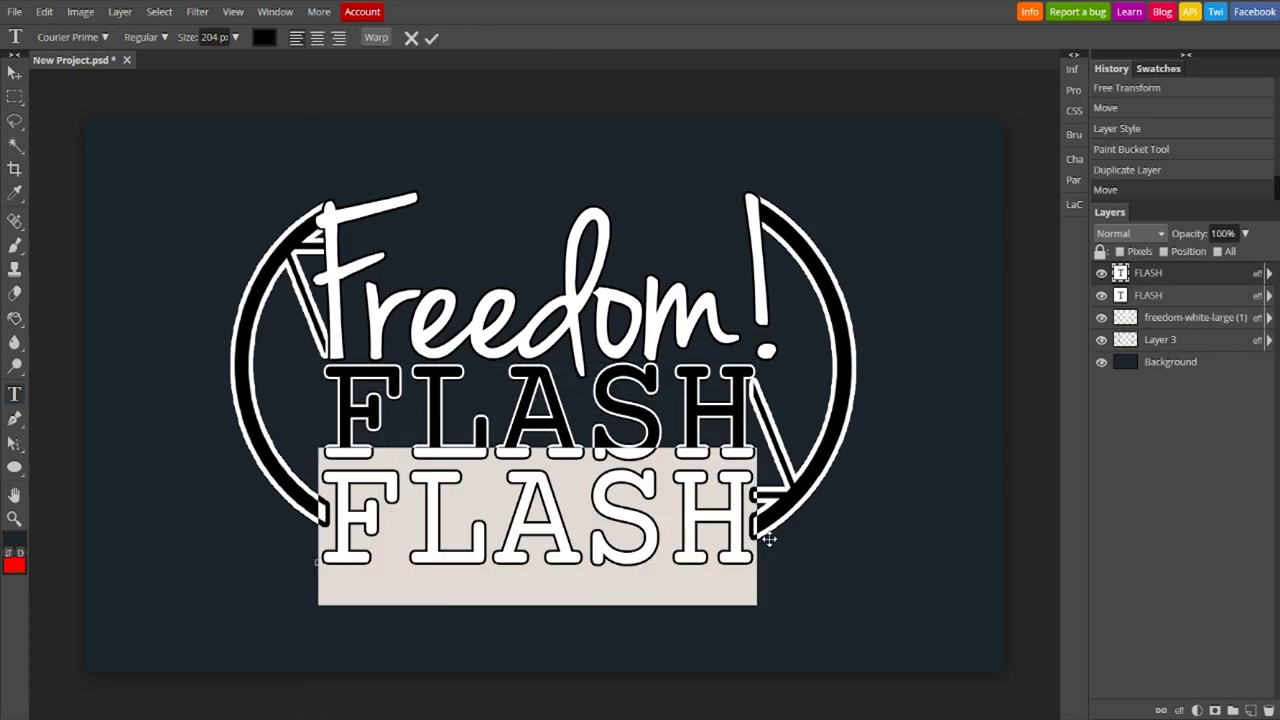
type("FRIDAYS")
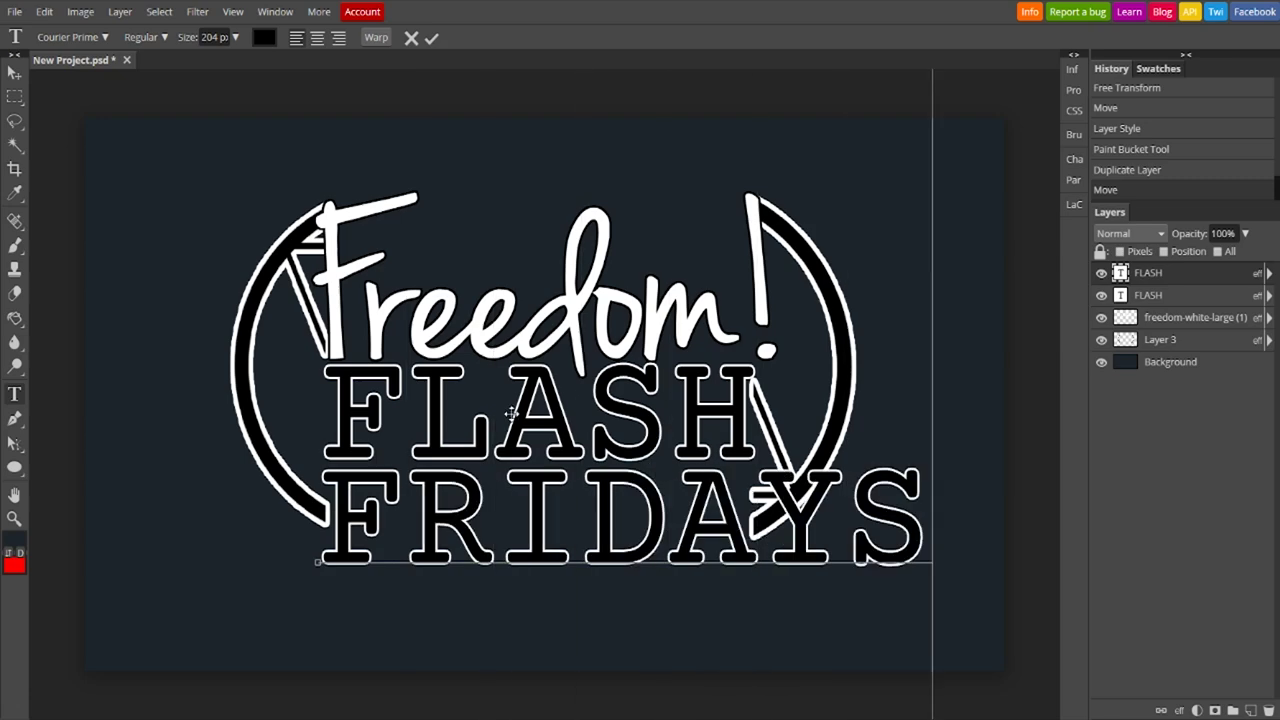
Scale FRIDAYS down to about 71.5% and nudge it up under FLASH
left_click(15, 73)
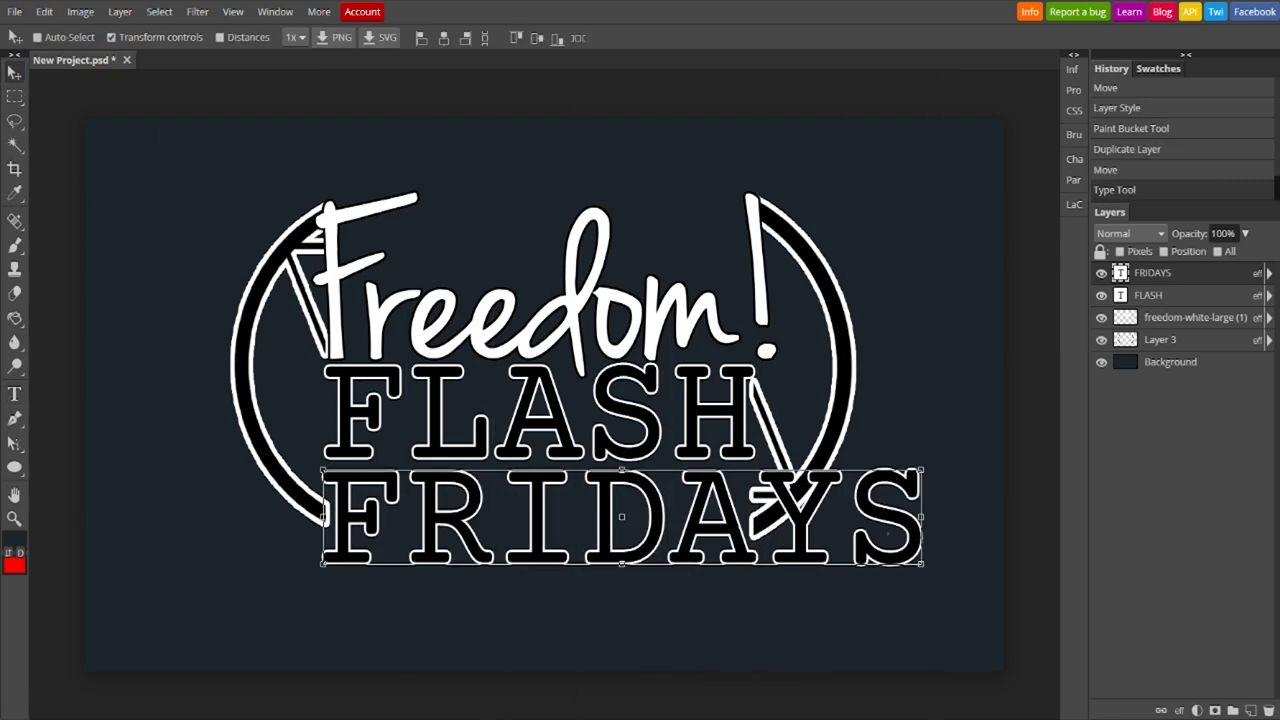
left_click_drag(921, 564, 753, 538)
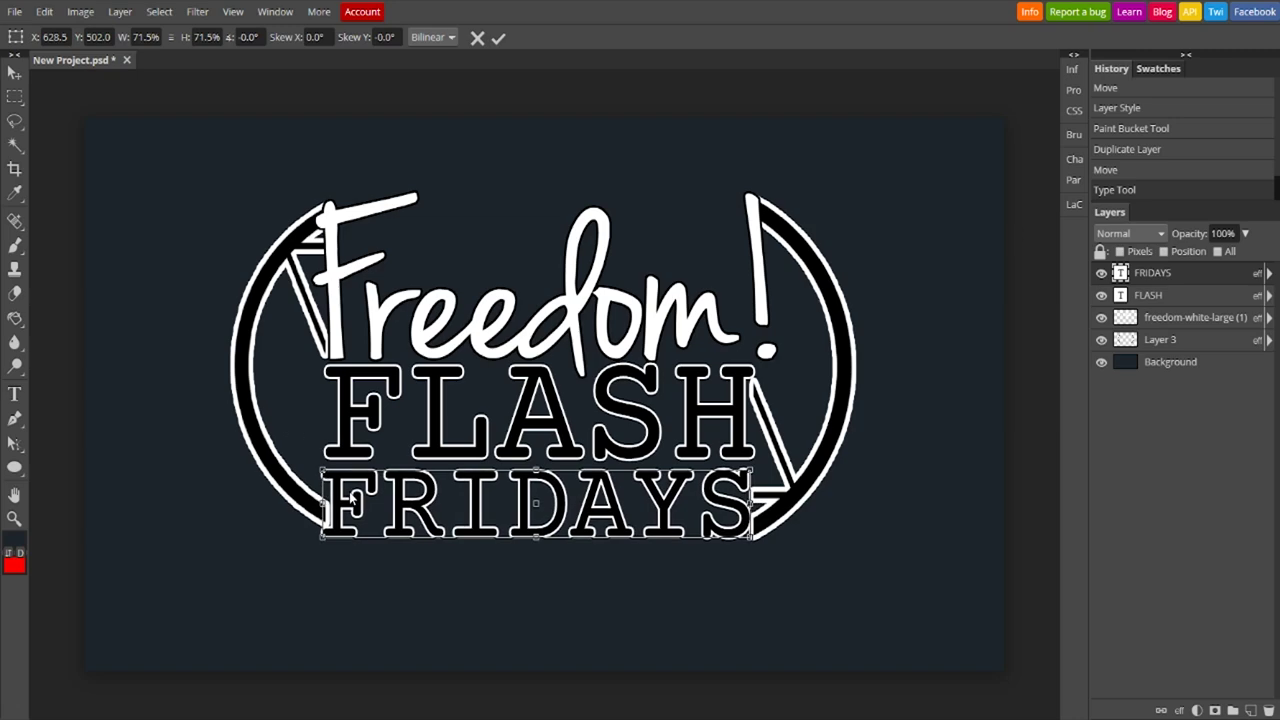
left_click_drag(352, 501, 353, 491)
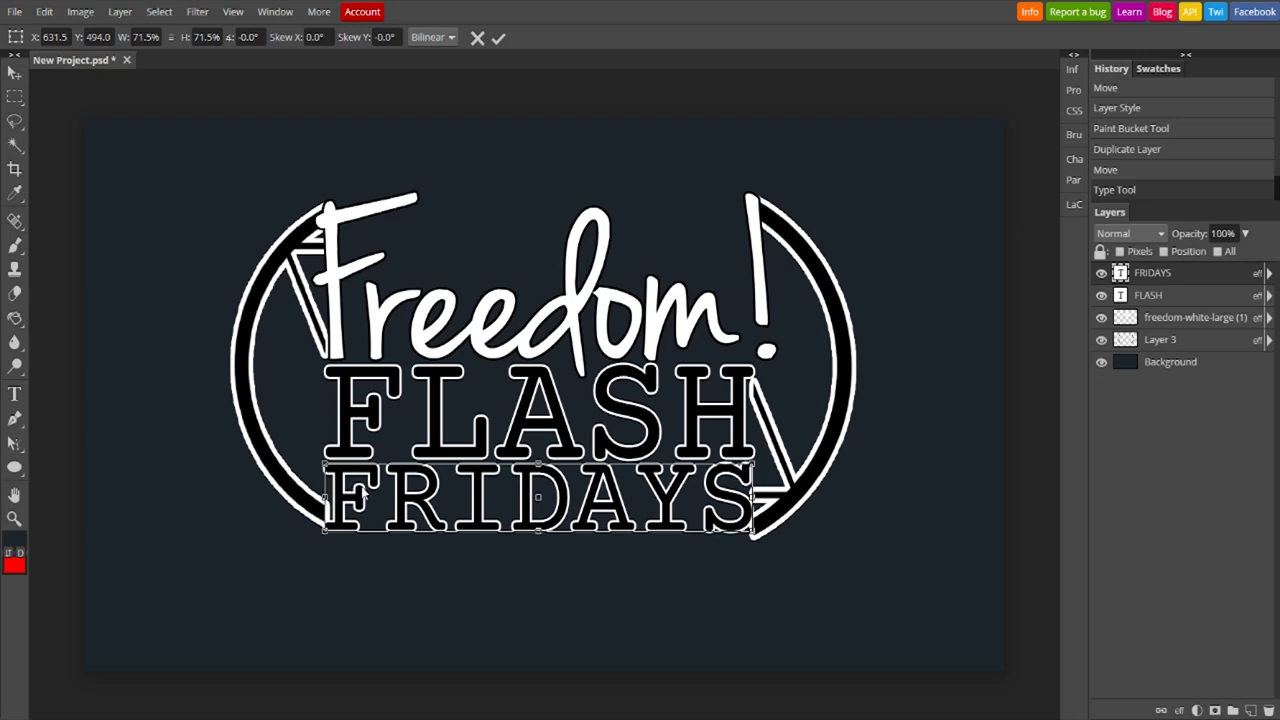
left_click(14, 96)
left_click(75, 97)
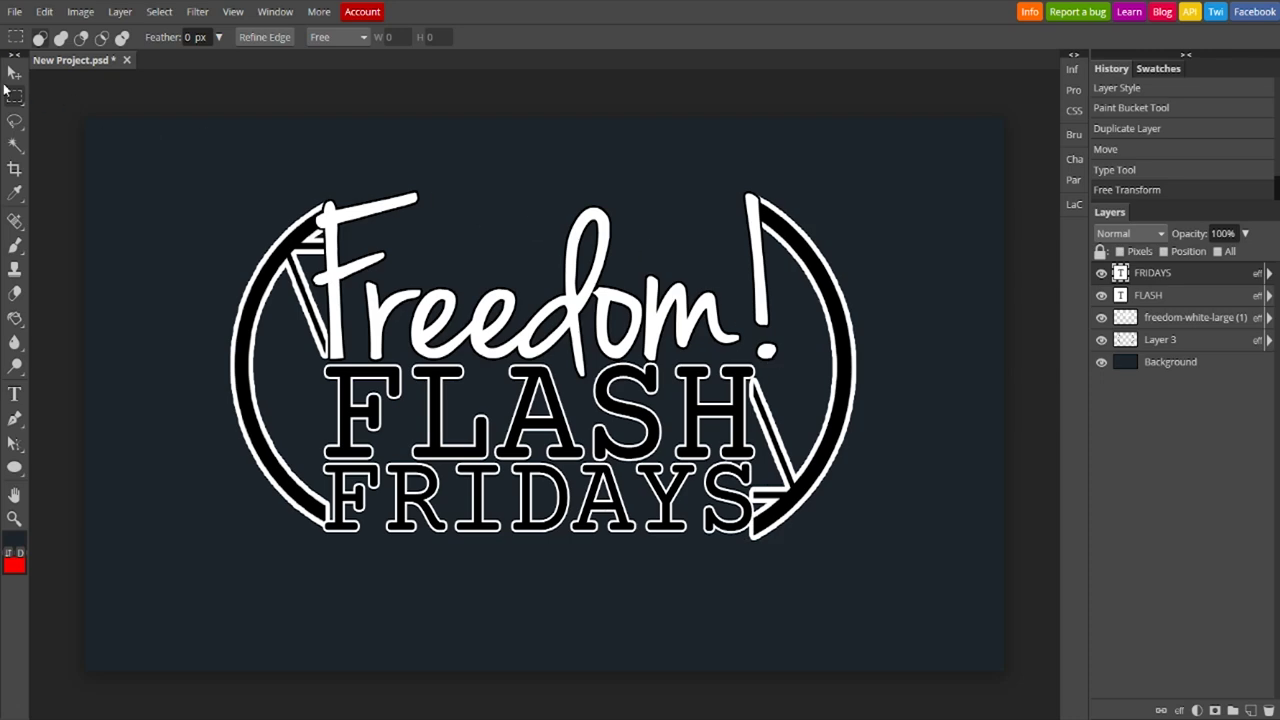
Select the right arc on Layer 3, scale it to about 96.4%, then deselect
left_click_drag(919, 161, 700, 558)
left_click(14, 72)
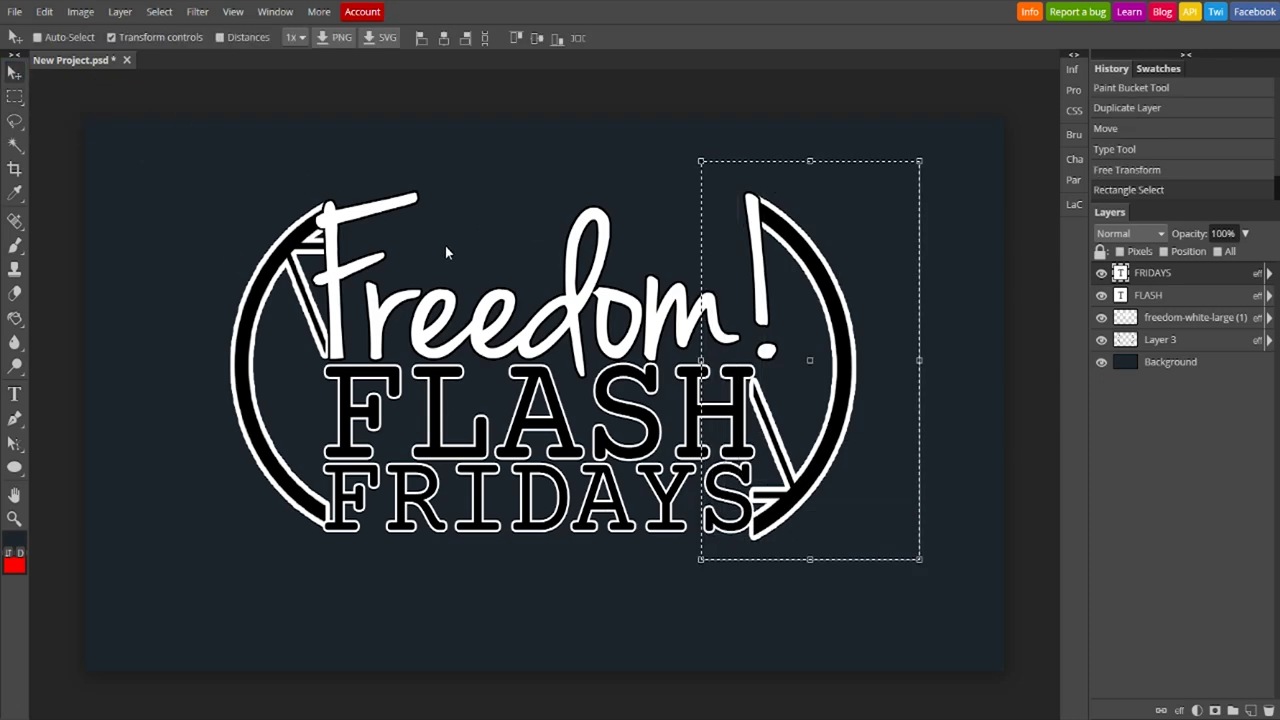
left_click(1160, 340)
left_click(915, 557)
left_click_drag(913, 556, 911, 556)
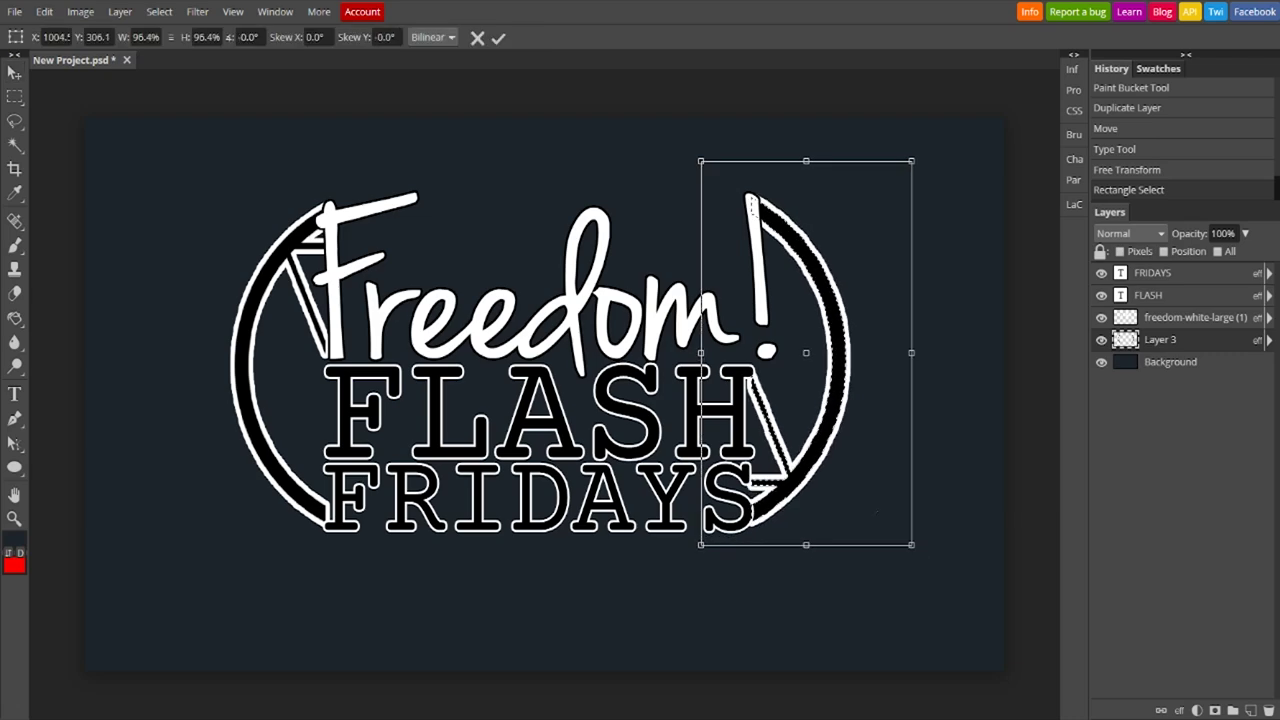
key("Return")
key("m")
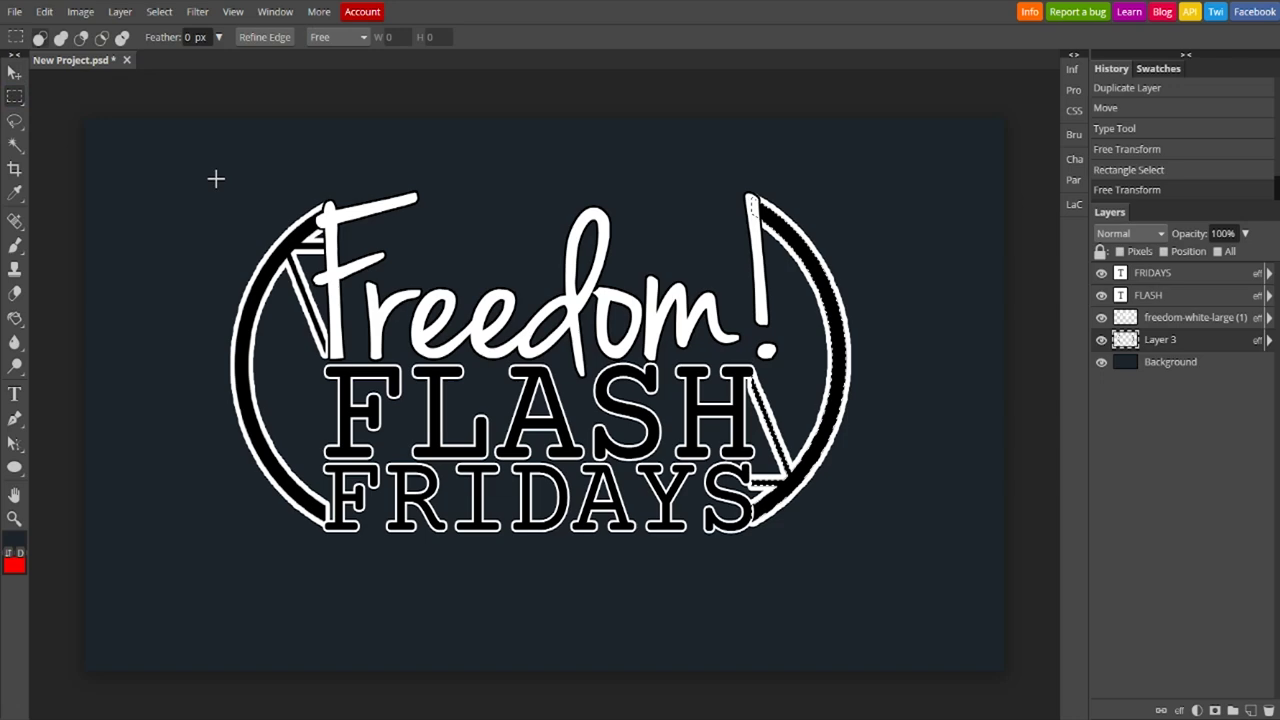
left_click(215, 178)
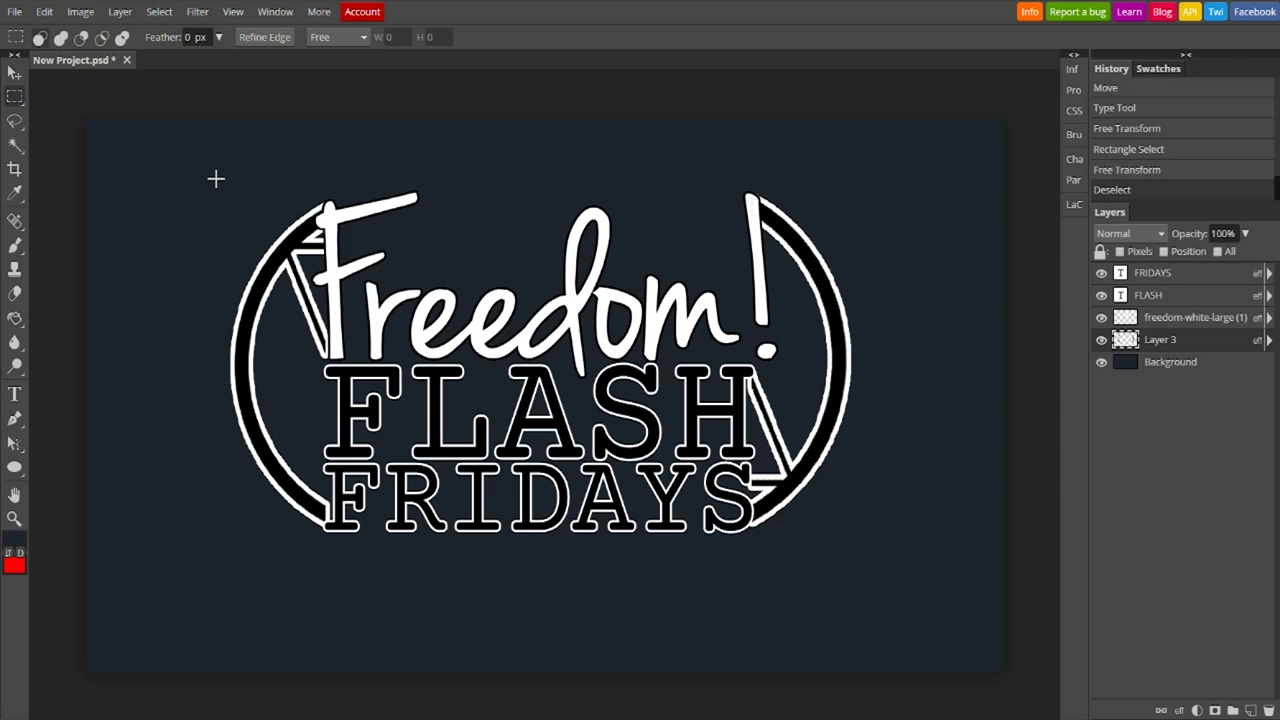